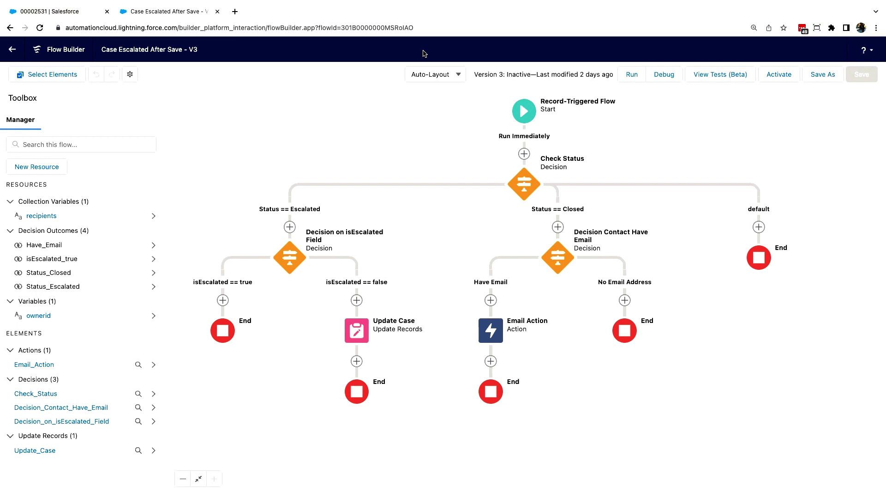
Step: Examine the flow's Start configuration, including its trigger, entry-condition formula and the available resources, functions and operators
left_click(524, 111)
left_click(587, 164)
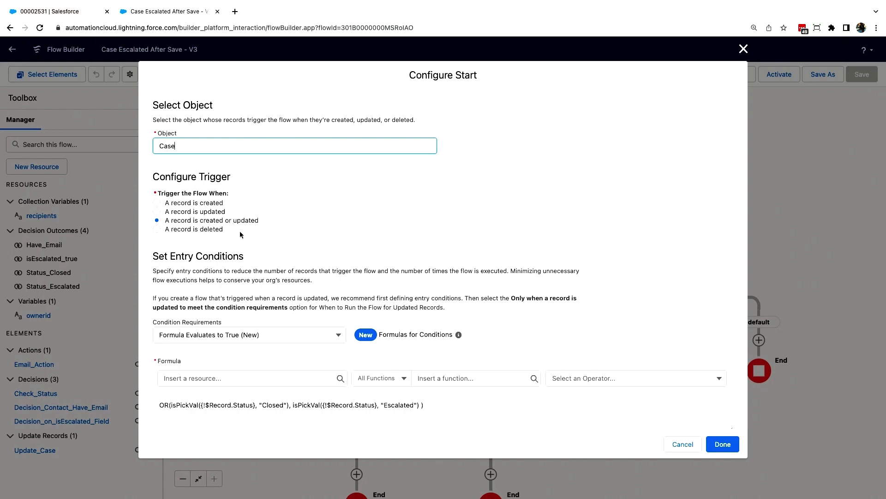
scroll(188, 313, "down", 2)
scroll(188, 313, "down", 1)
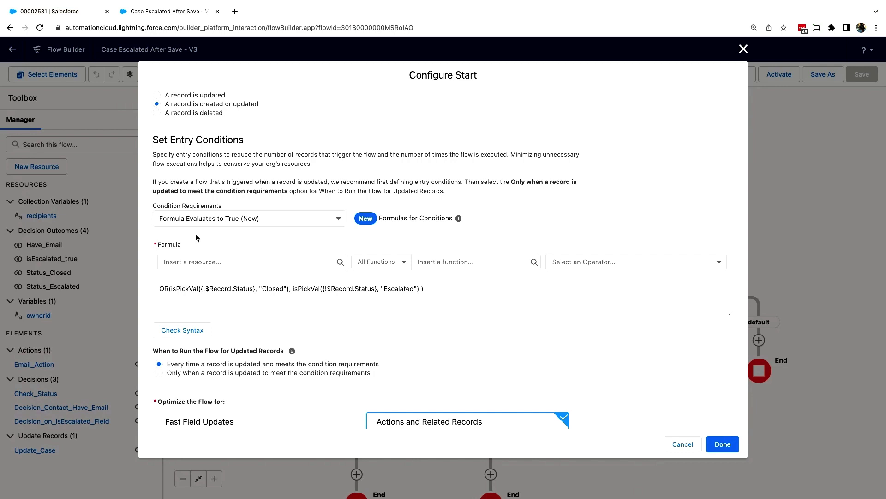
left_click(199, 262)
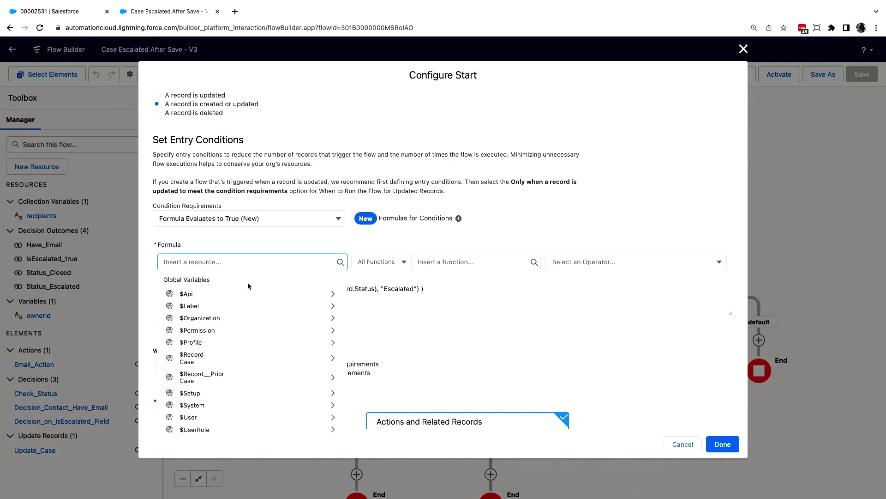
left_click(391, 261)
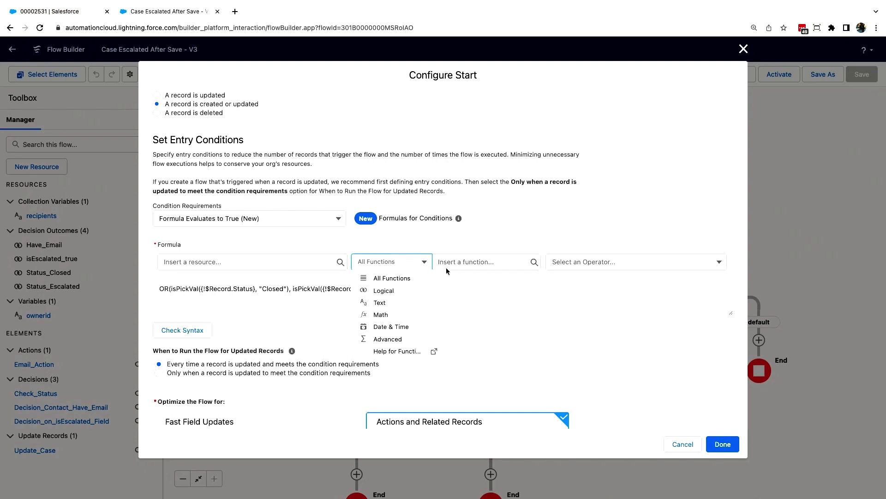
left_click(467, 263)
left_click(589, 265)
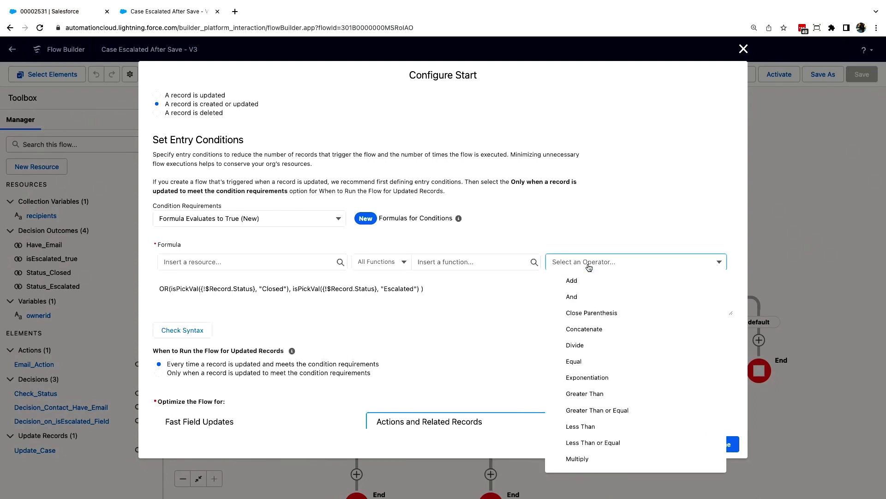
left_click(440, 298)
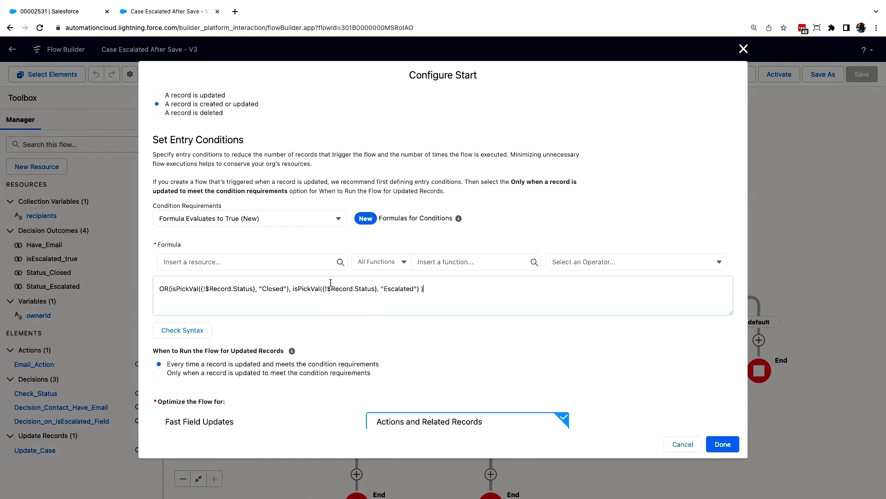
left_click(744, 49)
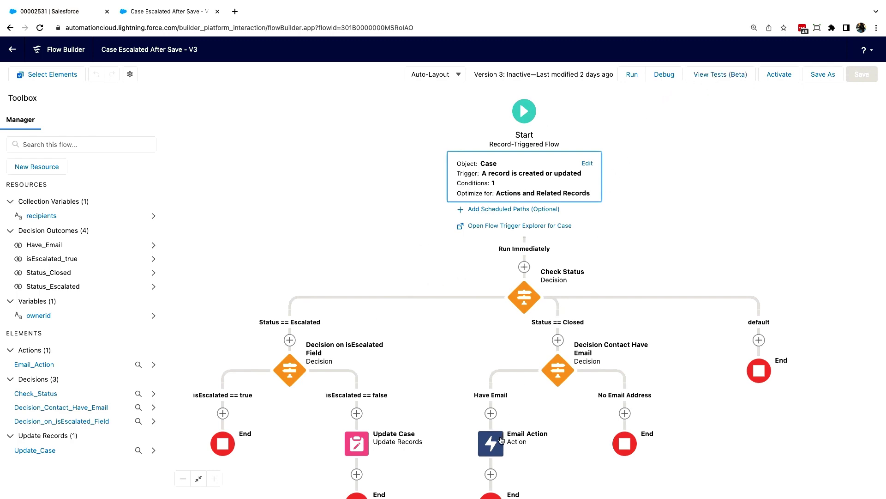
Step: Look over the list of existing tests for the flow
left_click(715, 75)
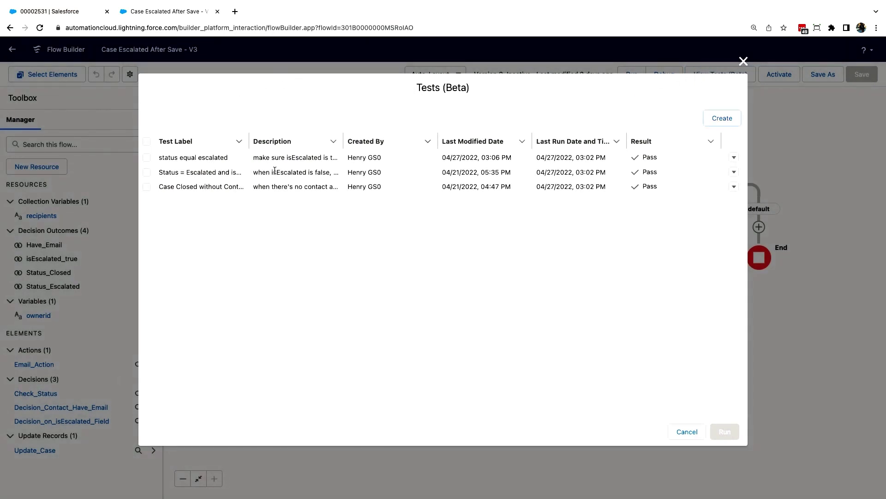
left_click(743, 62)
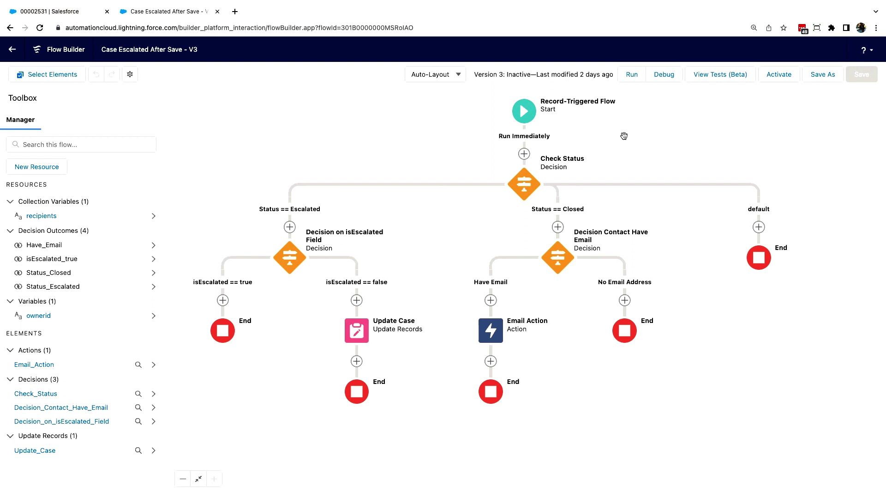
Step: Set up a debug run as if the record is Updated, using the Flow Test Case as the triggering record
left_click(665, 79)
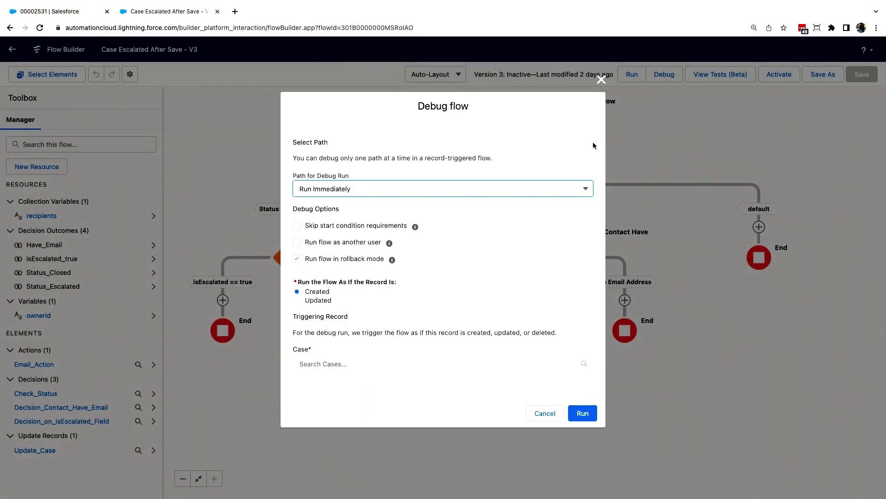
left_click(308, 300)
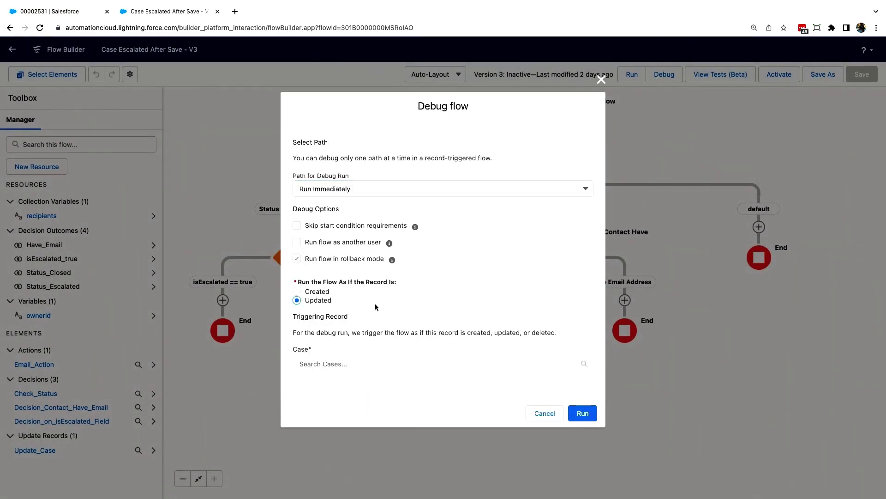
left_click(347, 364)
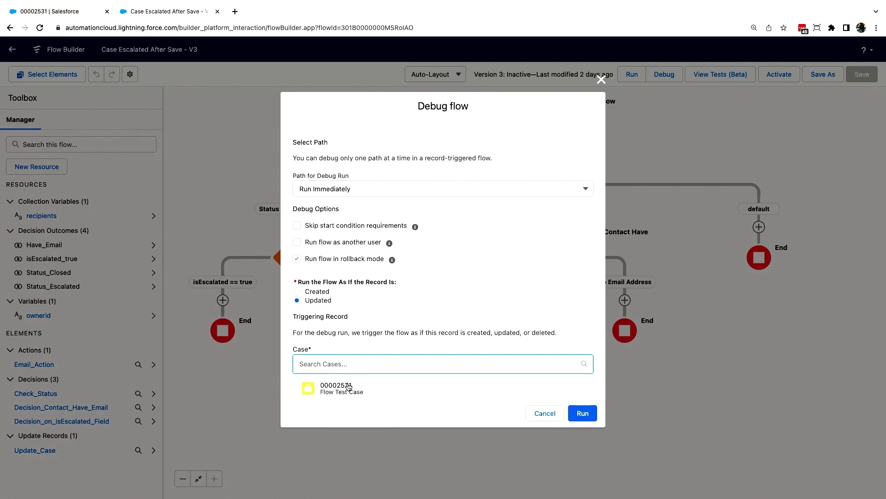
left_click(349, 387)
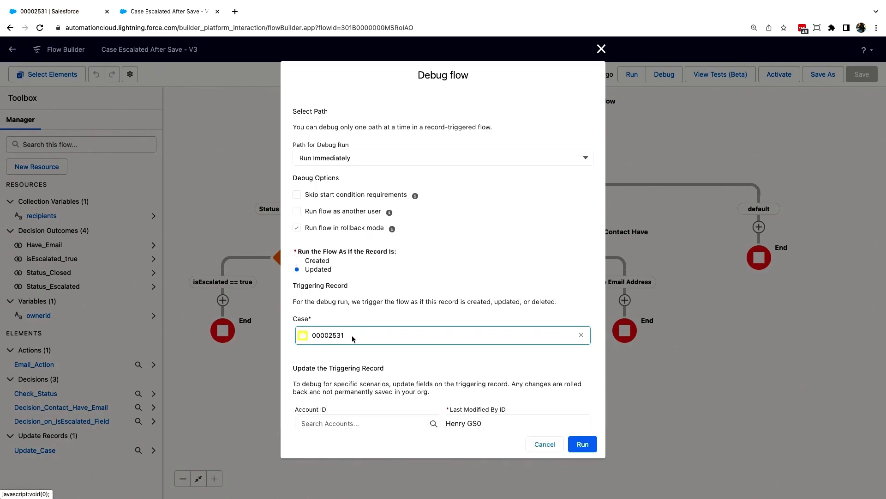
Step: Update the debug run's triggering record by assigning the recent contact and setting the Status to Closed
scroll(456, 326, "down", 4)
scroll(456, 326, "down", 3)
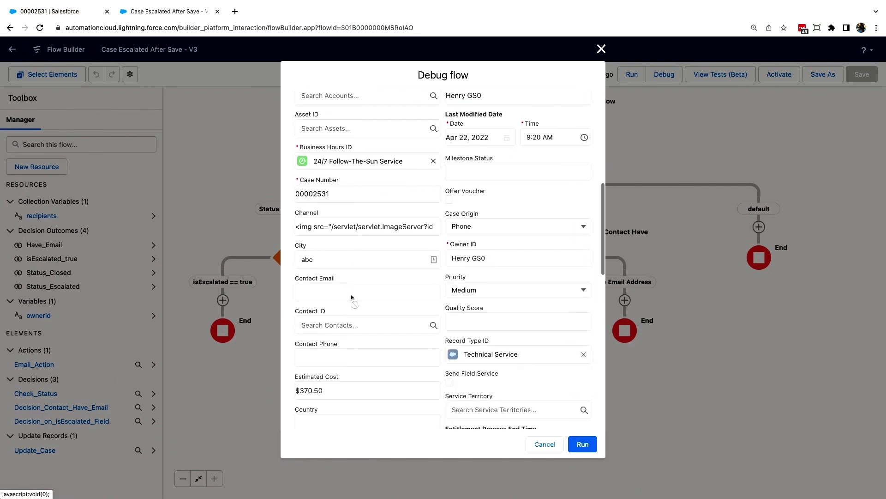
left_click(328, 318)
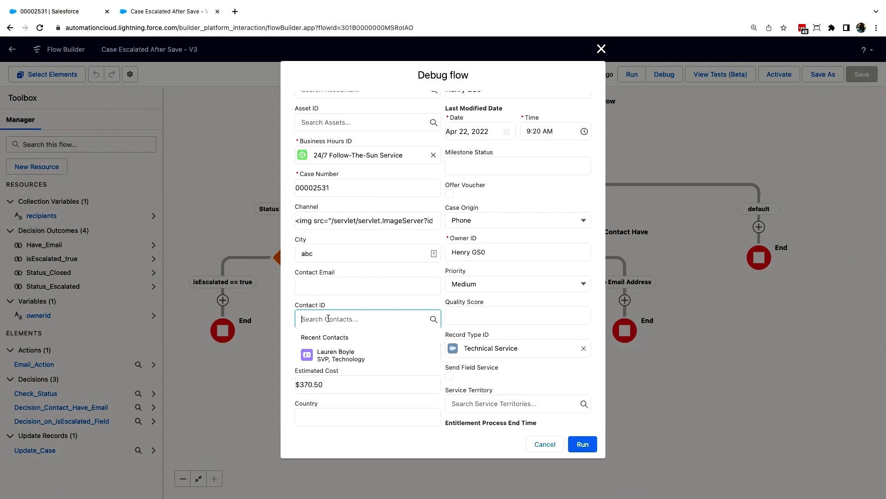
left_click(327, 354)
scroll(520, 321, "down", 3)
scroll(520, 322, "down", 2)
left_click(494, 279)
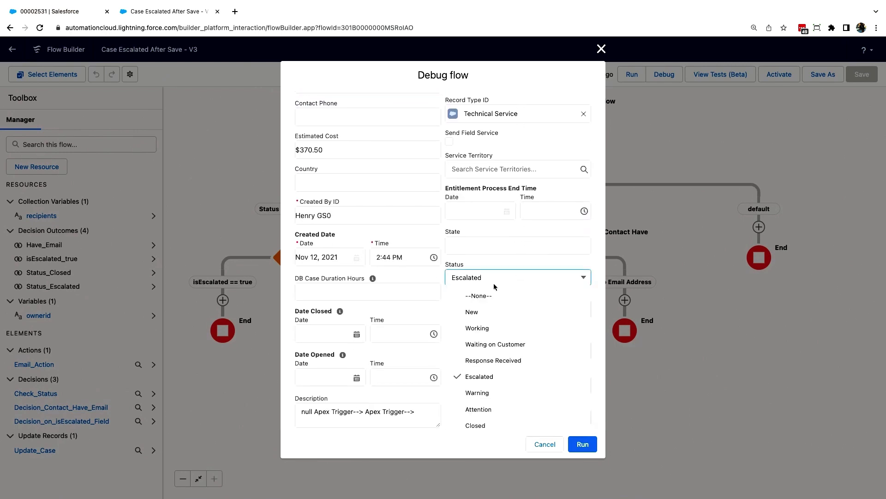
left_click(475, 425)
Step: Run the debug and expand the details of the Send Email action
left_click(582, 442)
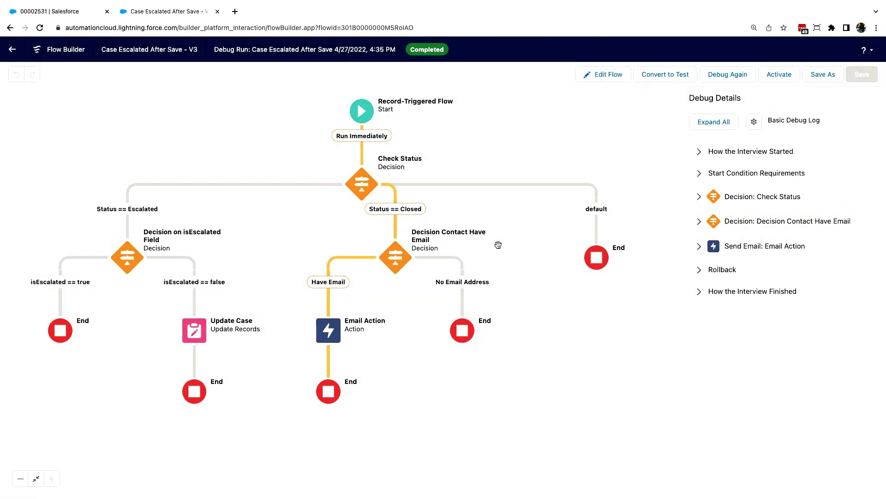
left_click(699, 247)
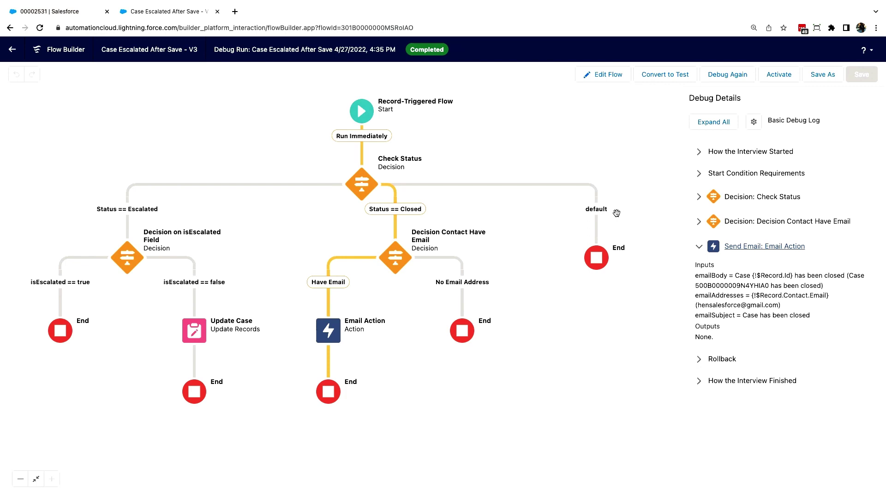
Step: Convert the debug run to a test and review its initial and updated triggering record values
left_click(666, 75)
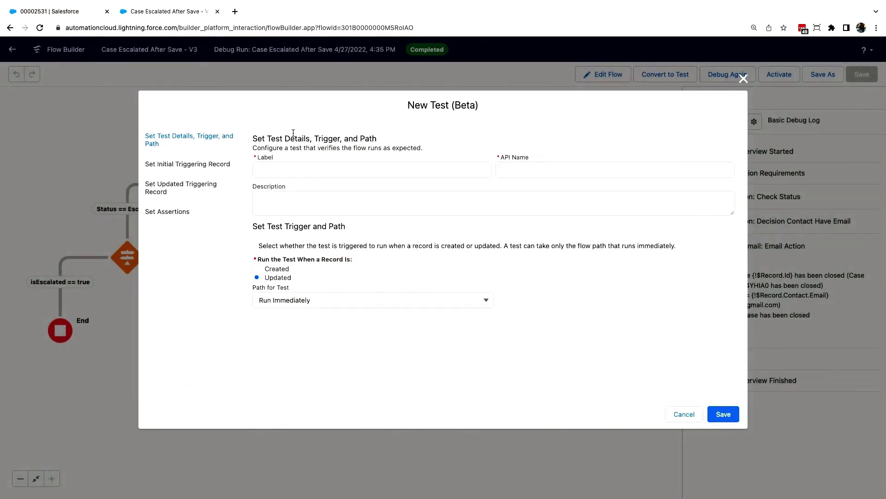
left_click(183, 165)
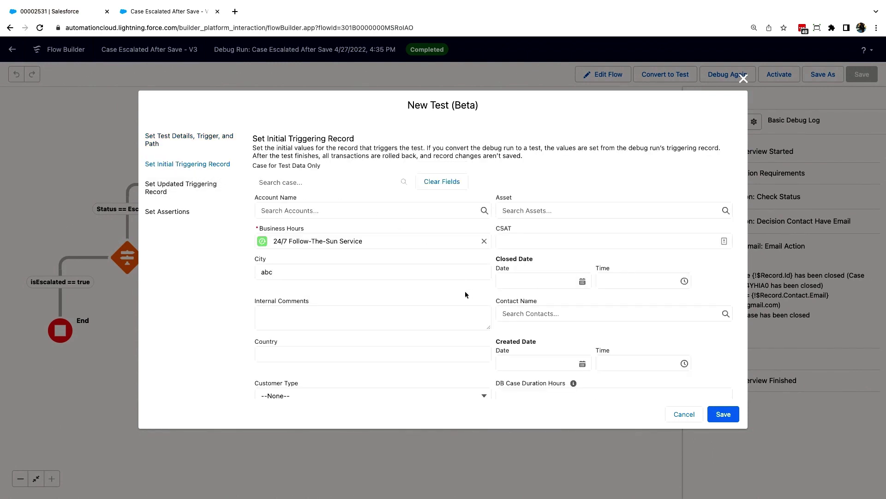
left_click(197, 192)
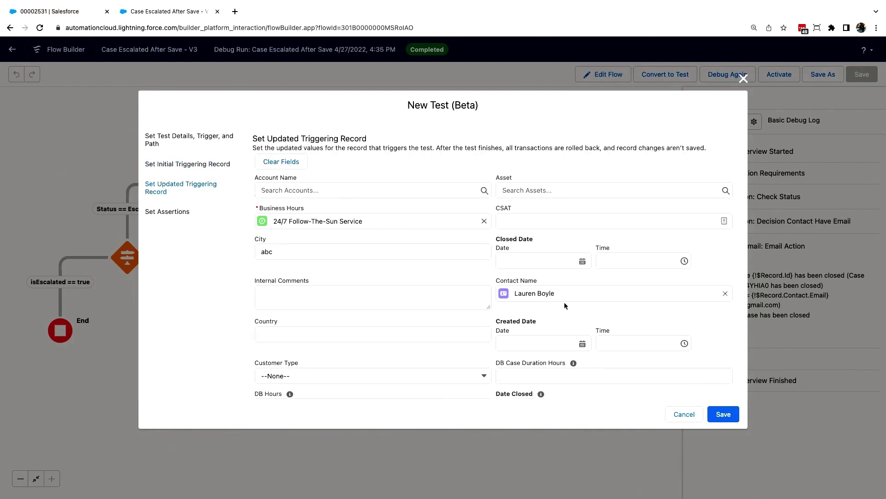
Step: Enter "case close" as the new test's label in the test details
left_click(194, 137)
left_click(282, 168)
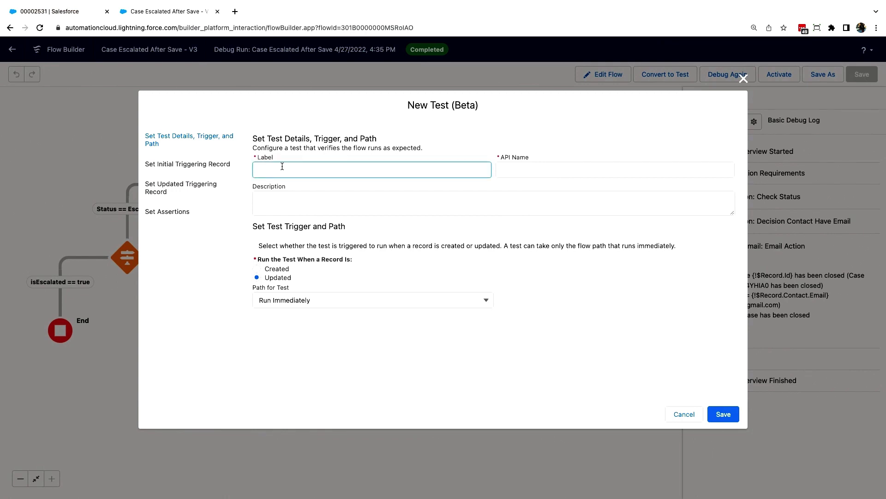
type("case wi")
key("BackSpace")
key("BackSpace")
key("BackSpace")
key("BackSpace")
type("close")
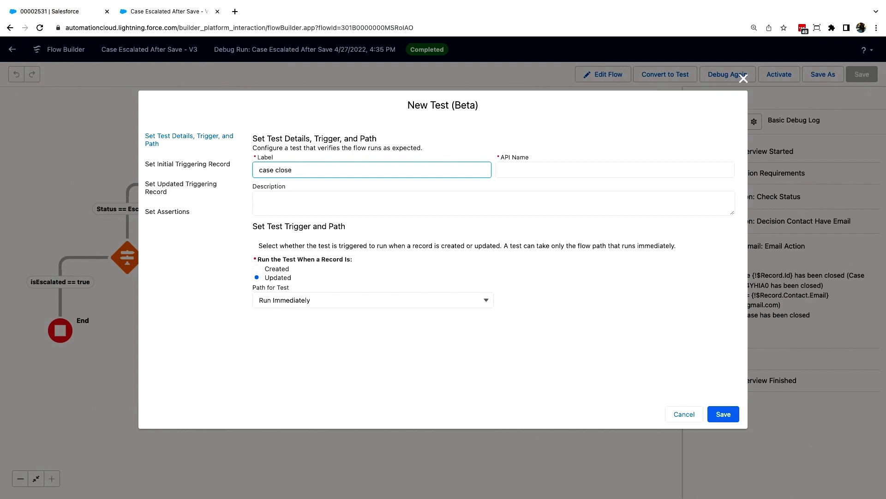
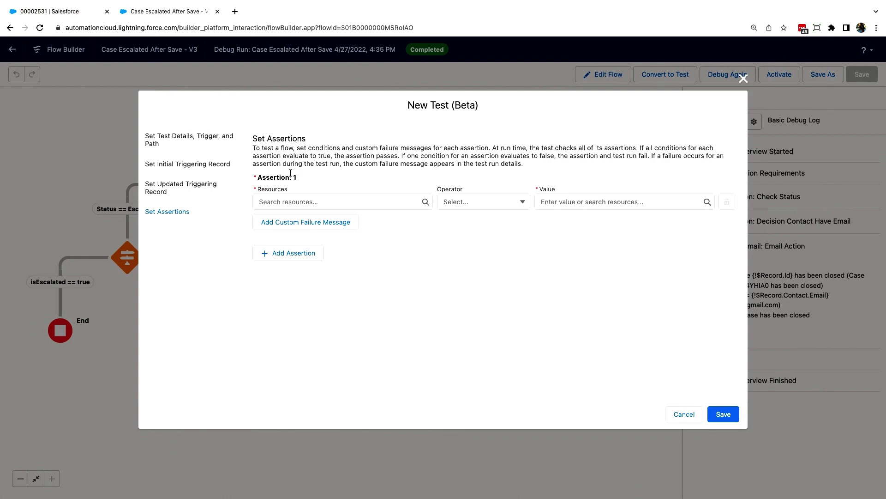
Step: Define the first assertion so that $Record > Status Equals Closed
left_click(287, 206)
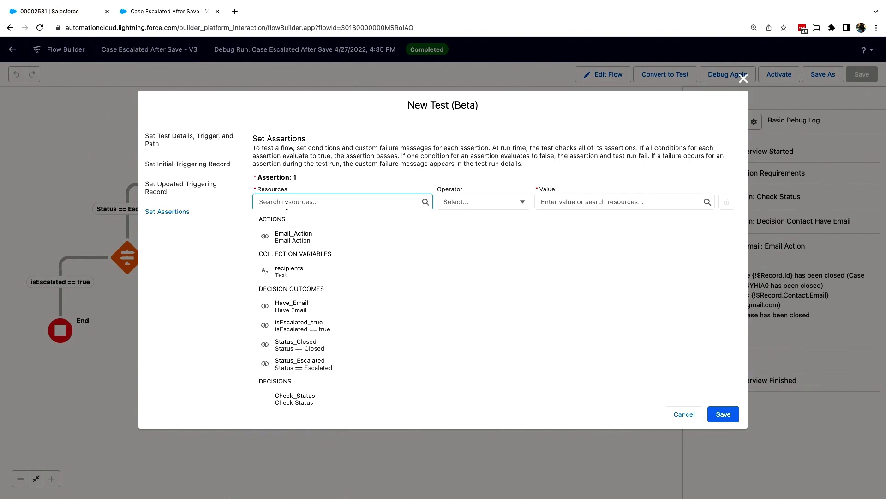
type("$reco")
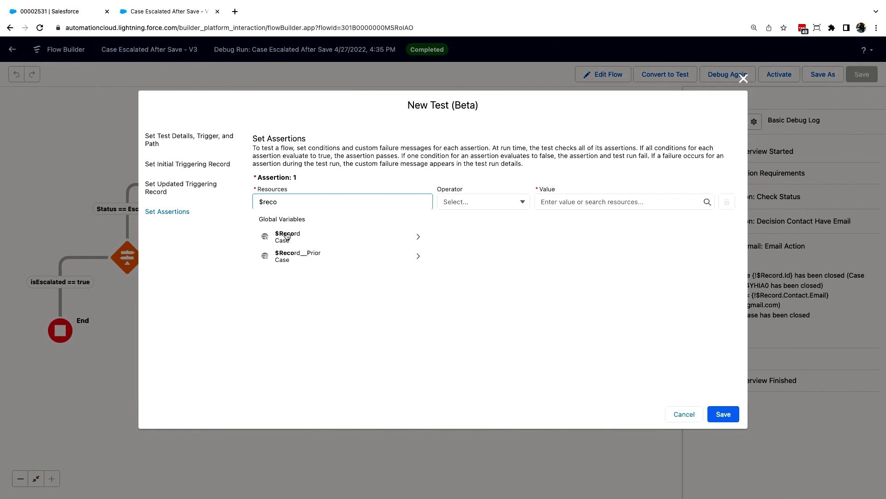
left_click(286, 236)
type("status}")
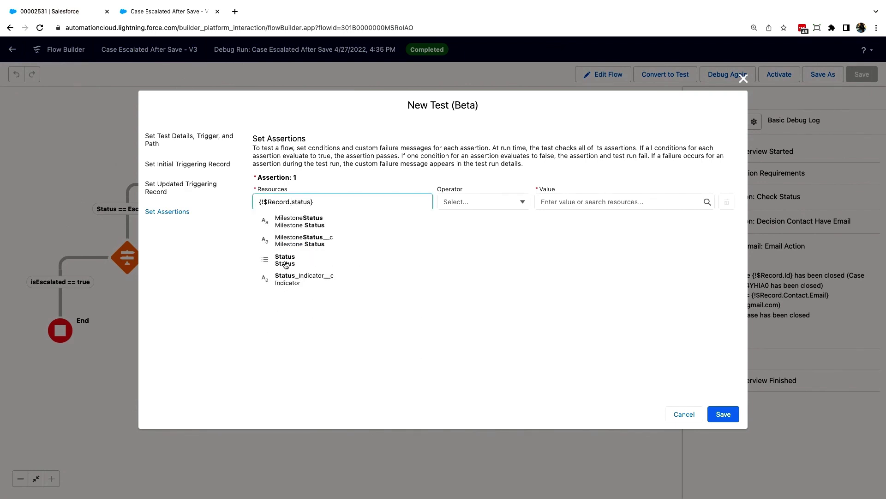
left_click(285, 263)
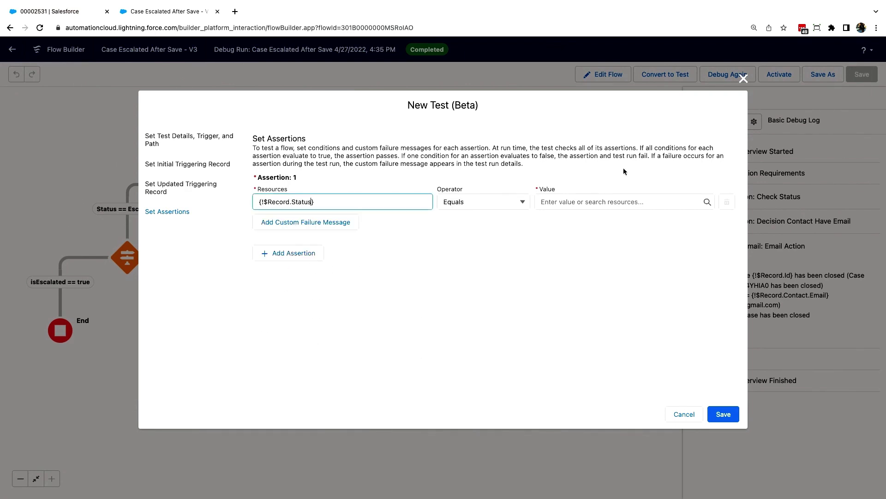
left_click(596, 202)
left_click(565, 406)
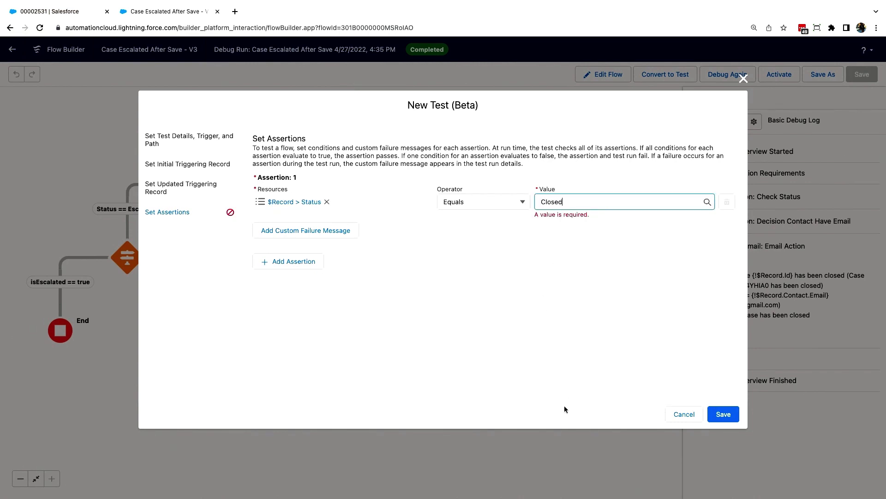
Step: Add a second assertion and choose $Record > Contact ID > Contact ID as its resource
left_click(292, 262)
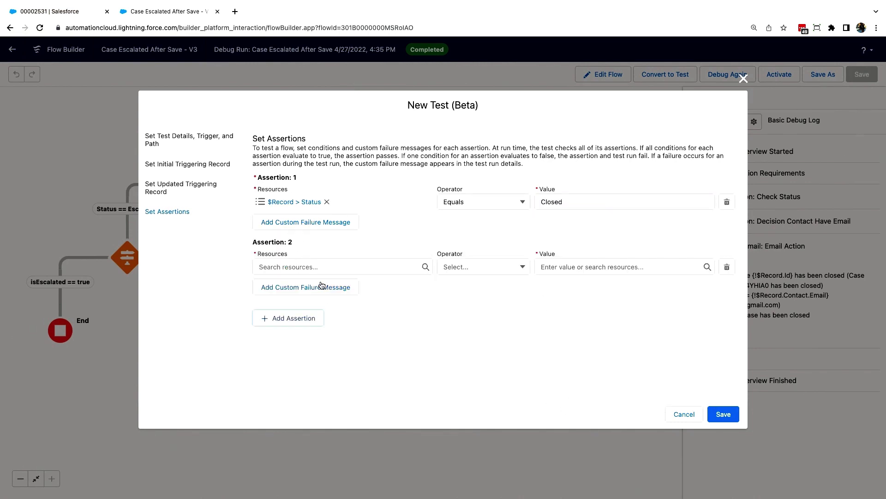
left_click(310, 266)
type("$rec")
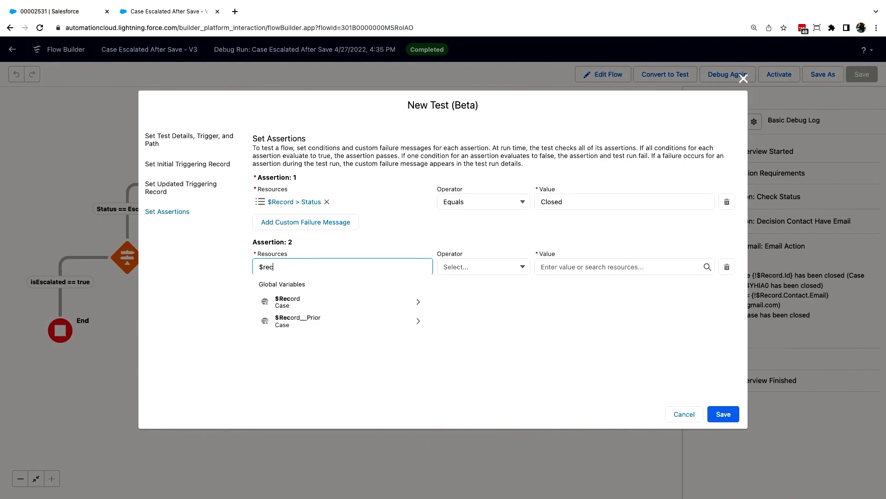
type("ord.")
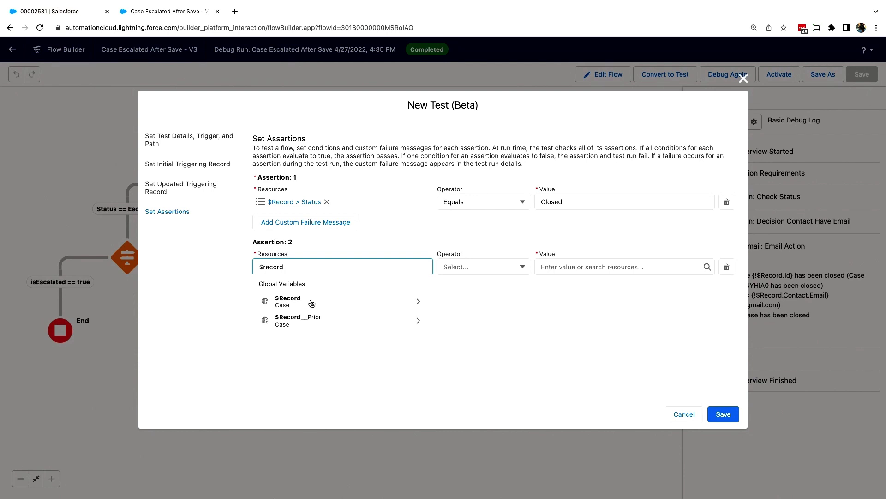
left_click(310, 302)
type("contact")
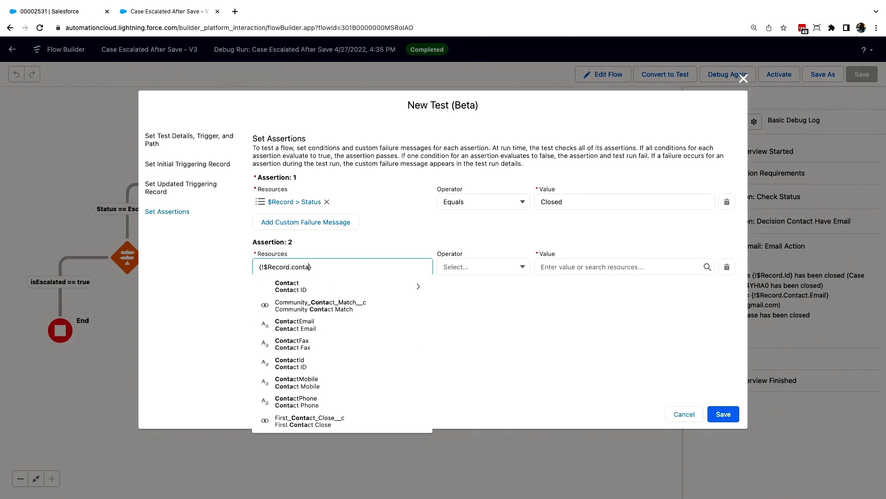
left_click(316, 296)
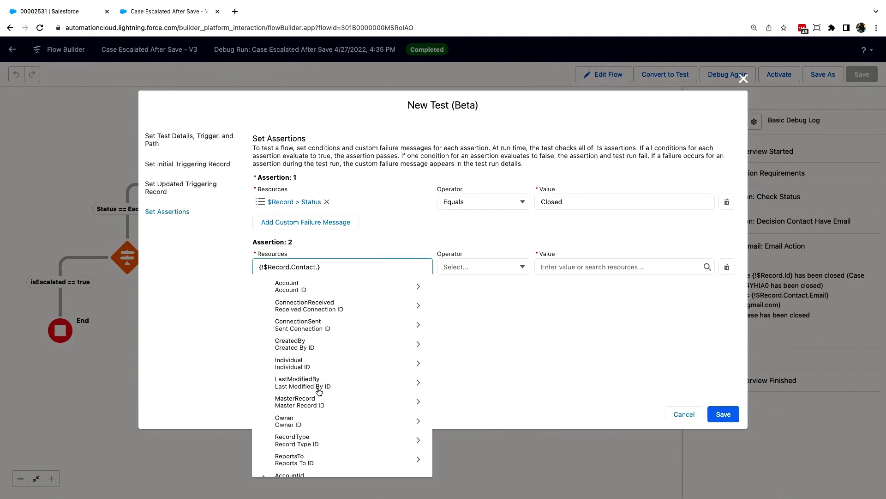
type("id")
scroll(319, 404, "down", 4)
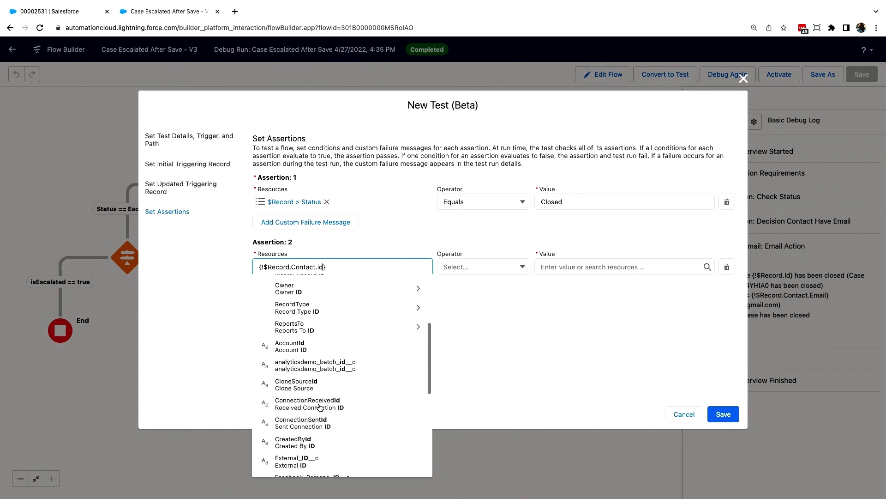
scroll(307, 420, "down", 3)
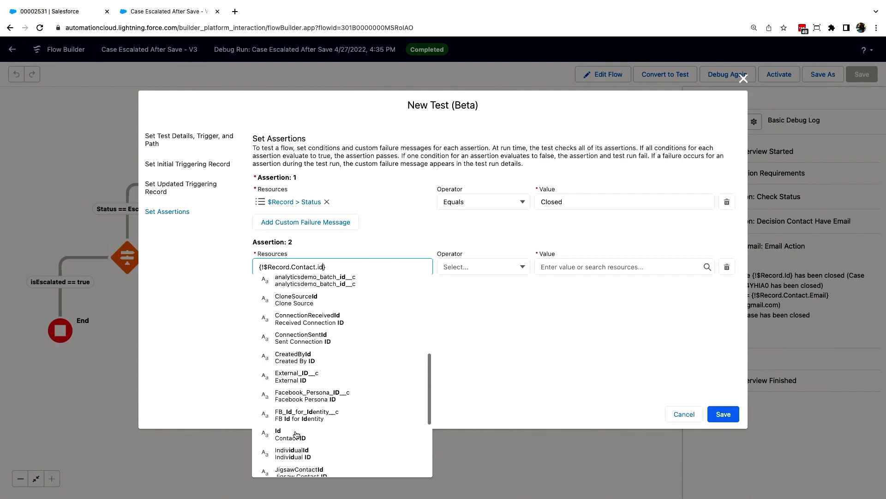
left_click(296, 434)
Step: Set the second assertion's operator to Is Null and its value to $GlobalConstant.False
left_click(559, 266)
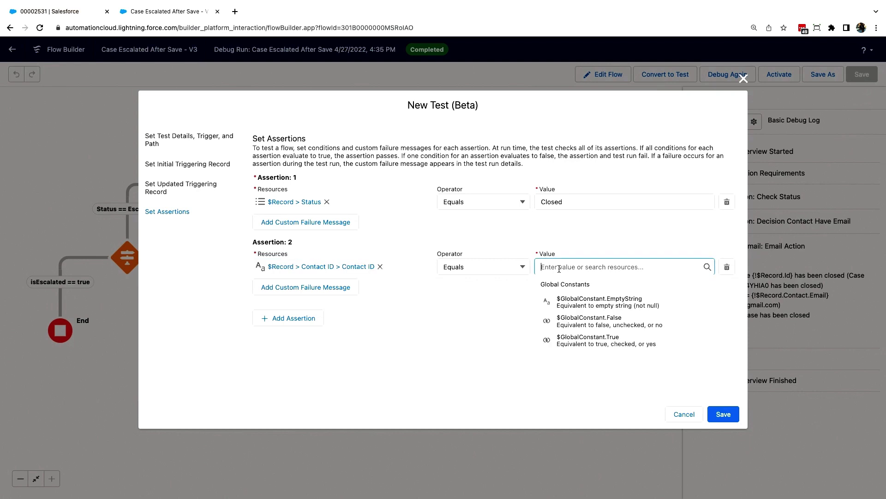
left_click(492, 270)
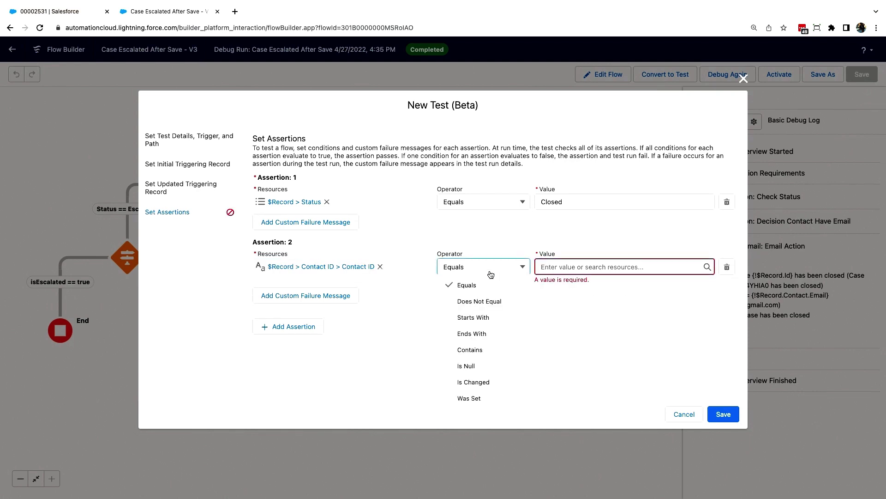
left_click(466, 365)
left_click(561, 269)
type("fals")
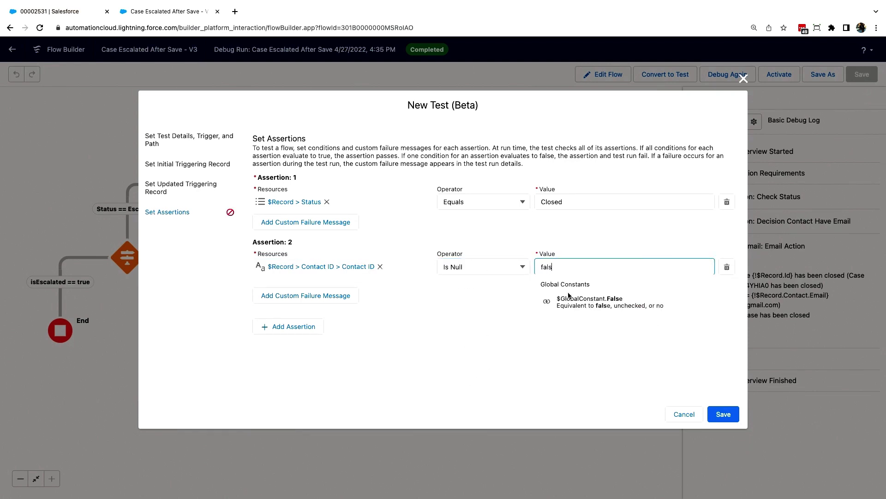
left_click(579, 305)
Step: Add a third assertion stating that Email_Action Was Visited is $GlobalConstant.True
left_click(279, 327)
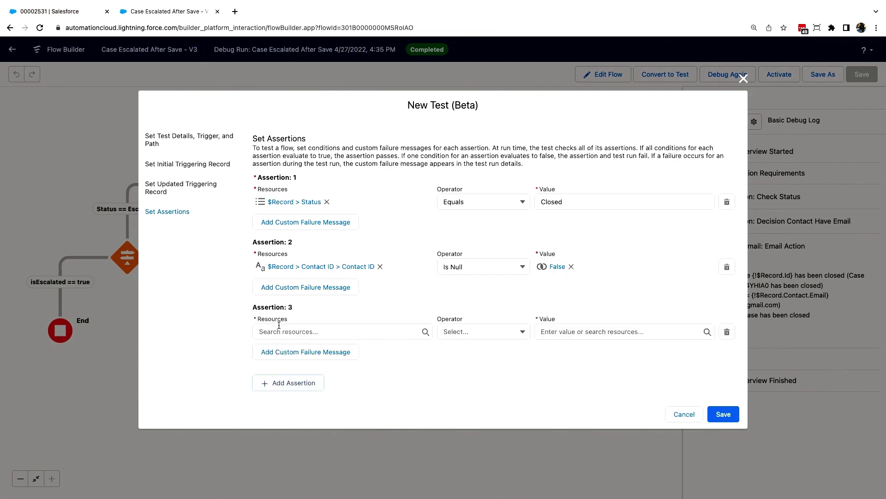
left_click(304, 331)
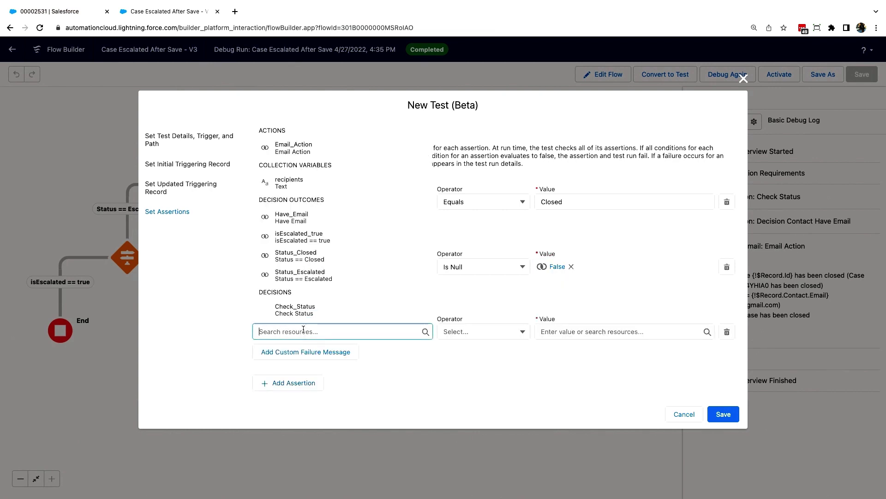
left_click(309, 148)
left_click(489, 331)
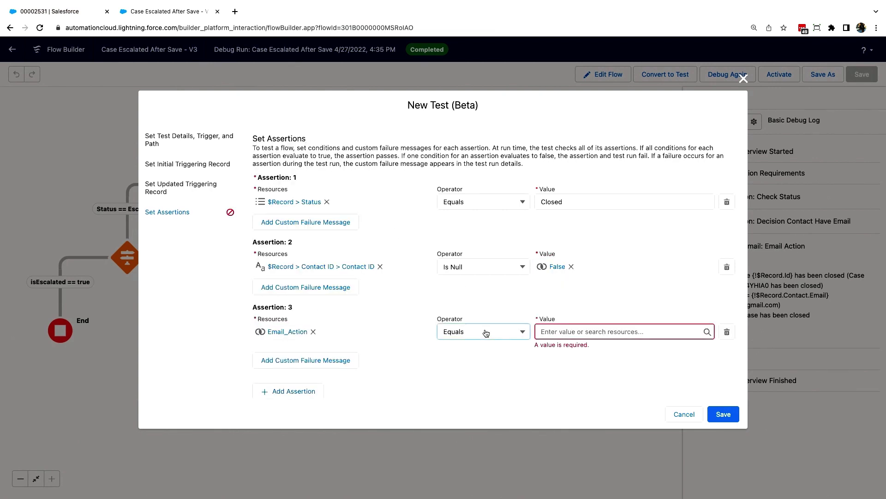
left_click(483, 401)
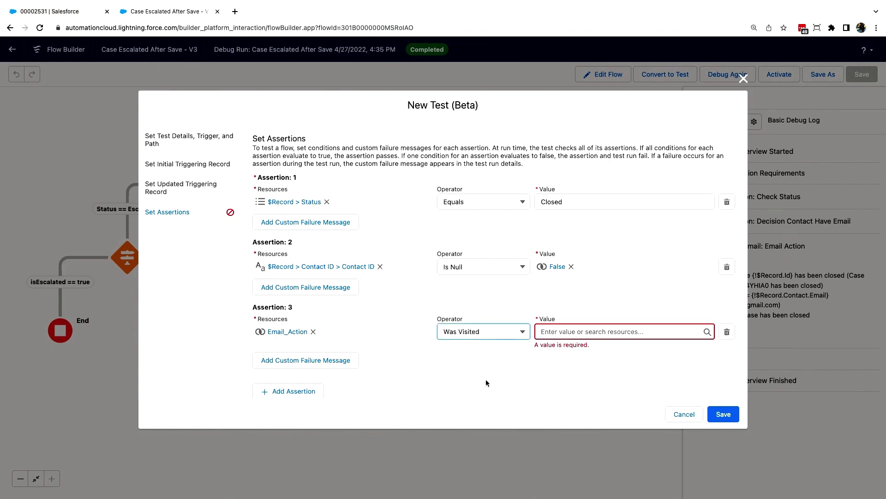
left_click(570, 331)
left_click(593, 387)
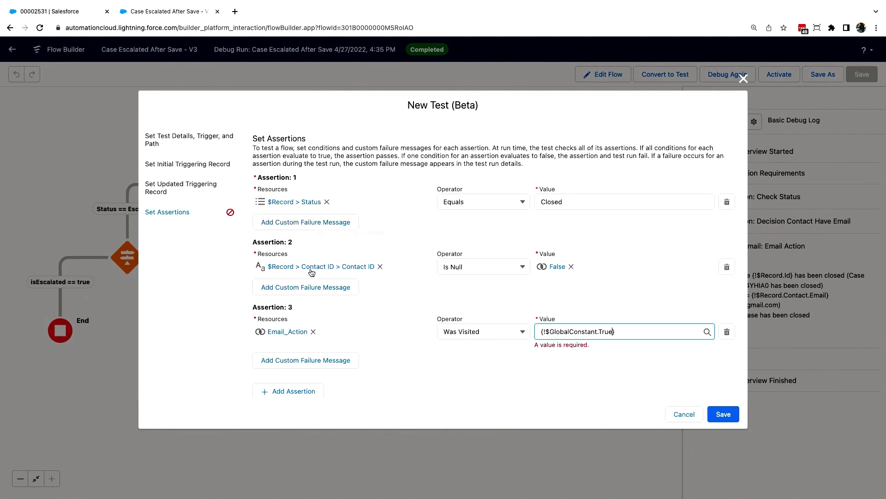
Step: Give the second assertion the custom failure message "case contact was not filled out" and save the test
left_click(316, 293)
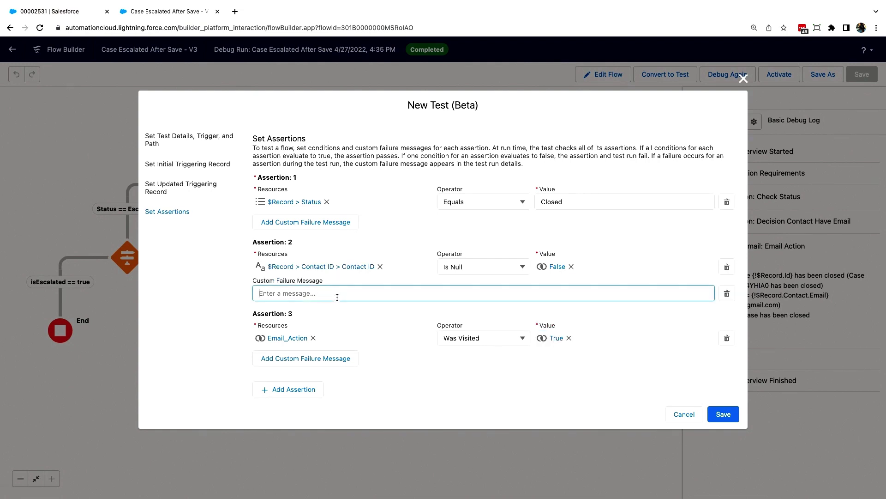
type("case contacte was not filledo ut")
key("BackSpace")
key("BackSpace")
key("BackSpace")
key("BackSpace")
type("ou")
left_click(723, 415)
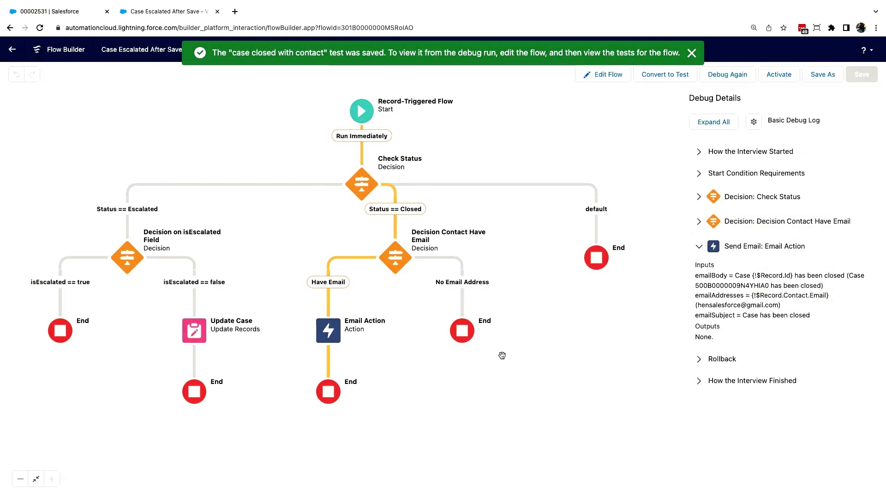
Step: Return to editing the flow and run the "case closed with contact" test with its run details shown
left_click(614, 76)
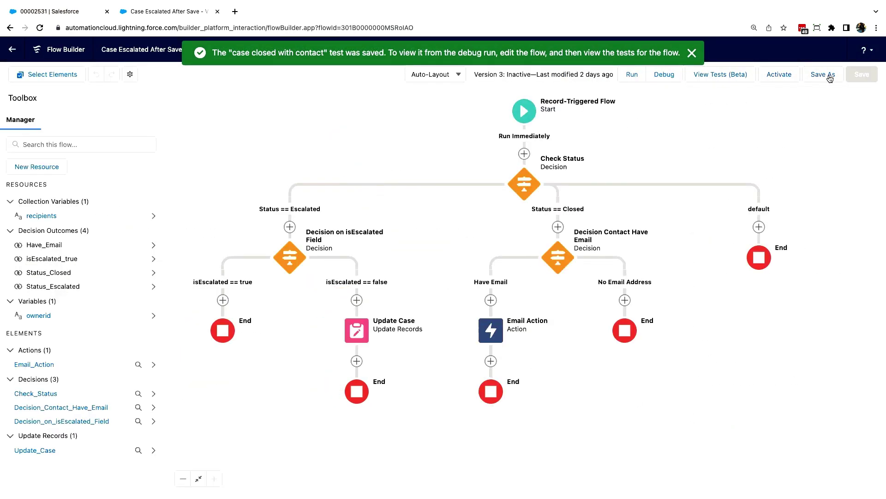
left_click(720, 74)
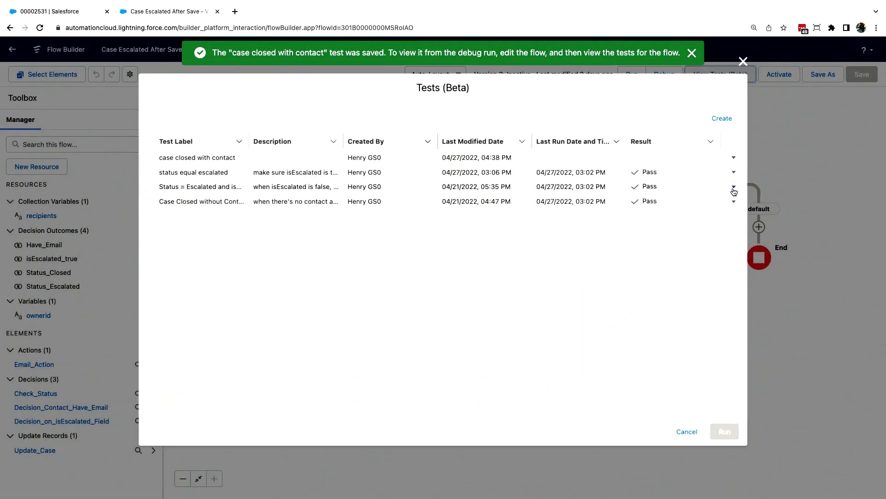
left_click(735, 158)
left_click(697, 162)
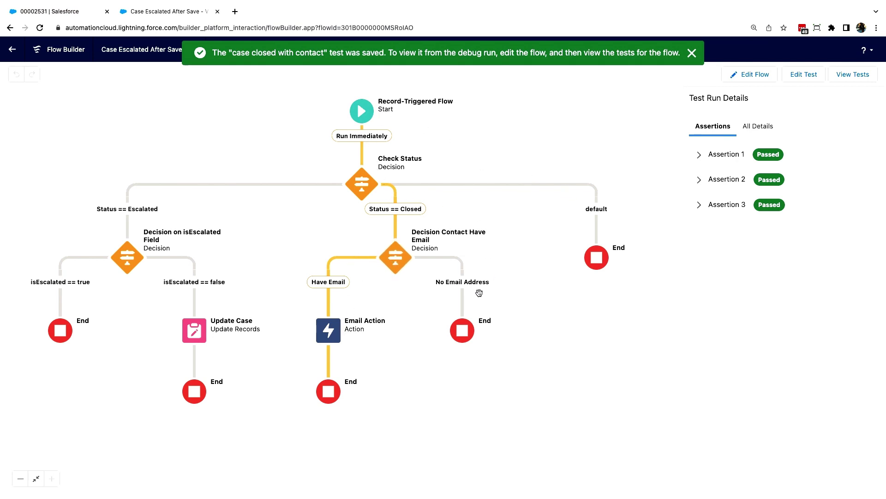
Step: Clear the Contact Name in the updated triggering record of the "case closed with contact" test and save it
left_click(806, 80)
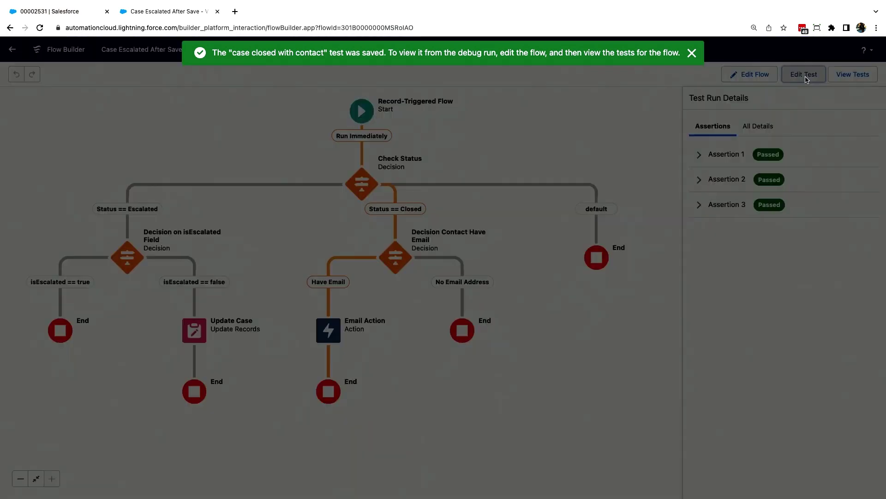
left_click(187, 164)
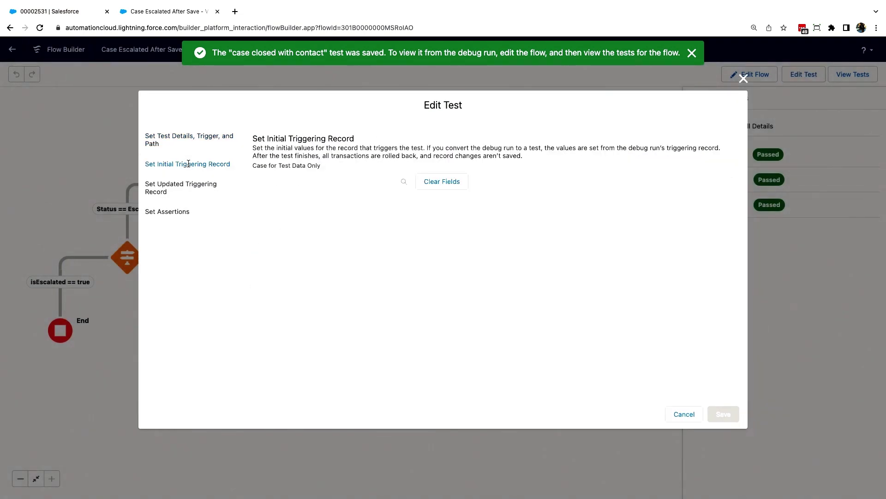
left_click(180, 186)
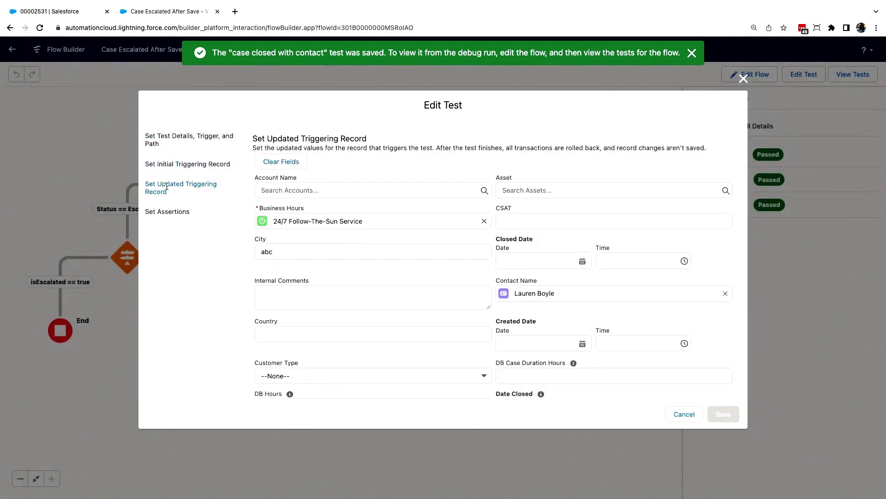
left_click(725, 293)
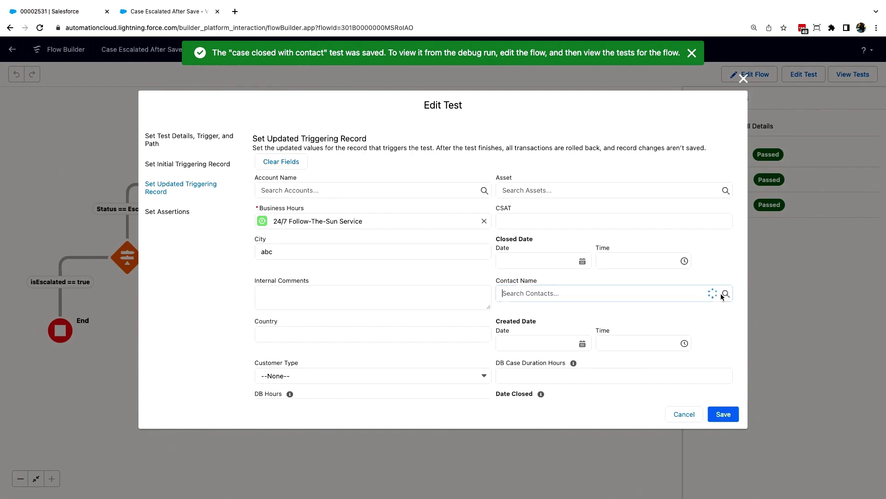
left_click(647, 363)
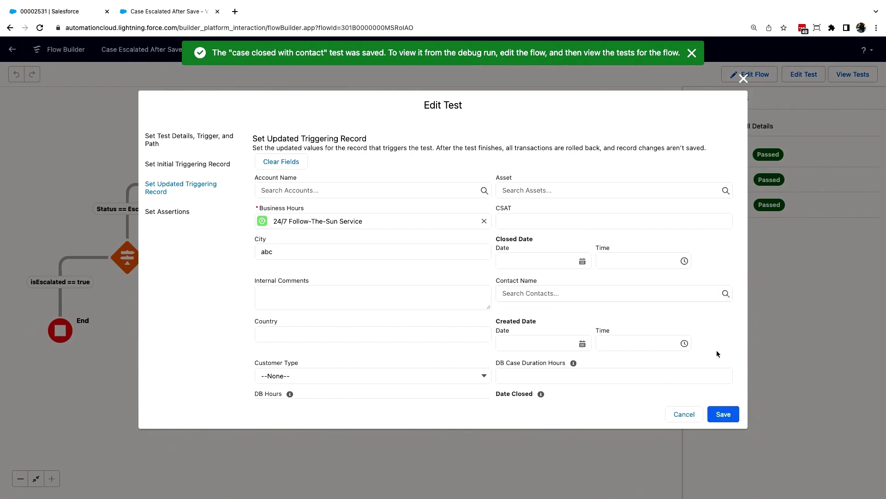
left_click(725, 414)
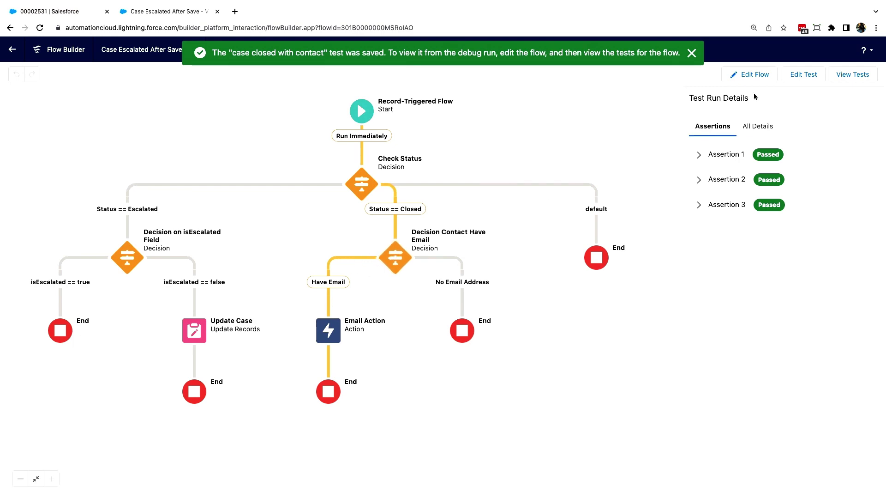
Step: Rerun the "case closed with contact" test and expand the details of Assertion 2
left_click(847, 75)
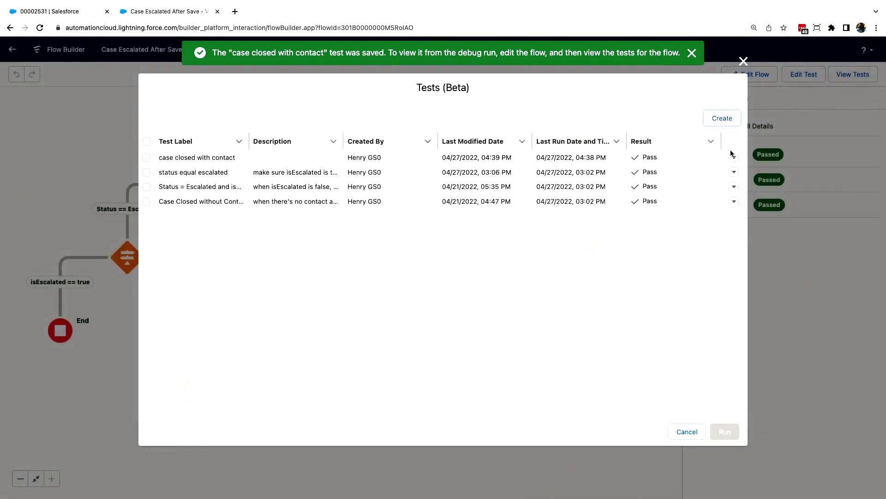
left_click(733, 156)
left_click(701, 161)
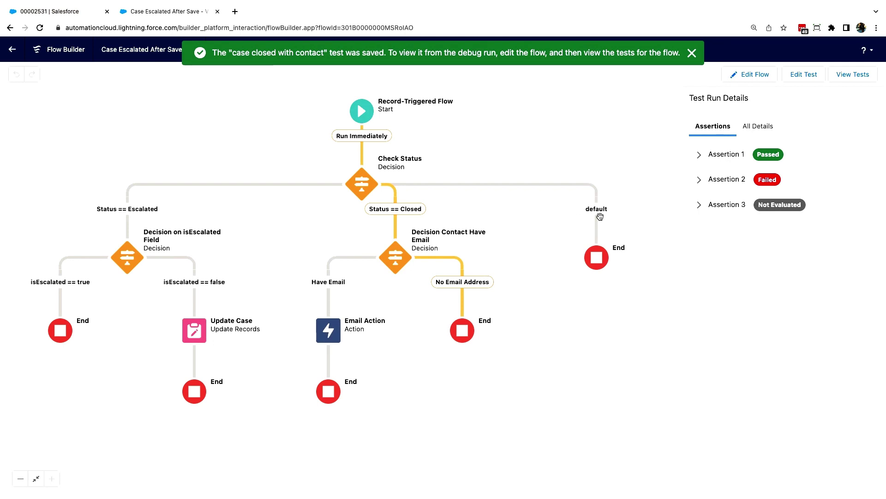
left_click(725, 179)
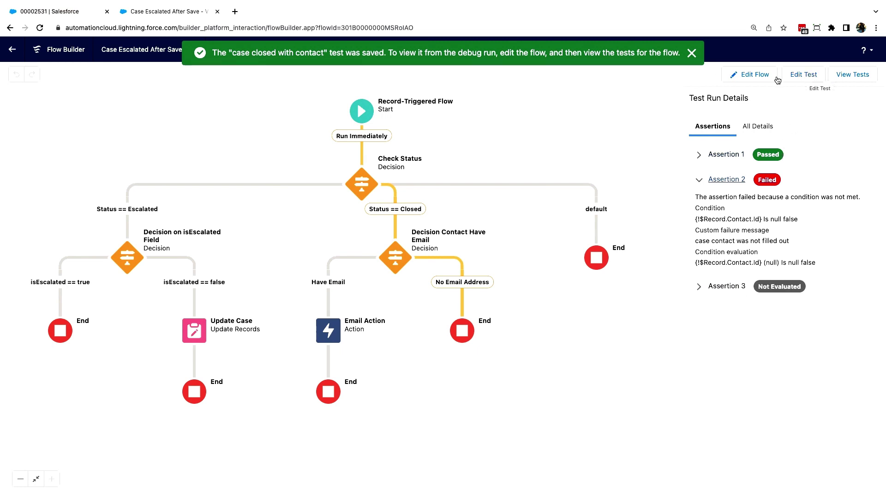
Step: Set the Contact Name in the test's updated triggering record back to the recent contact and save the test
left_click(804, 74)
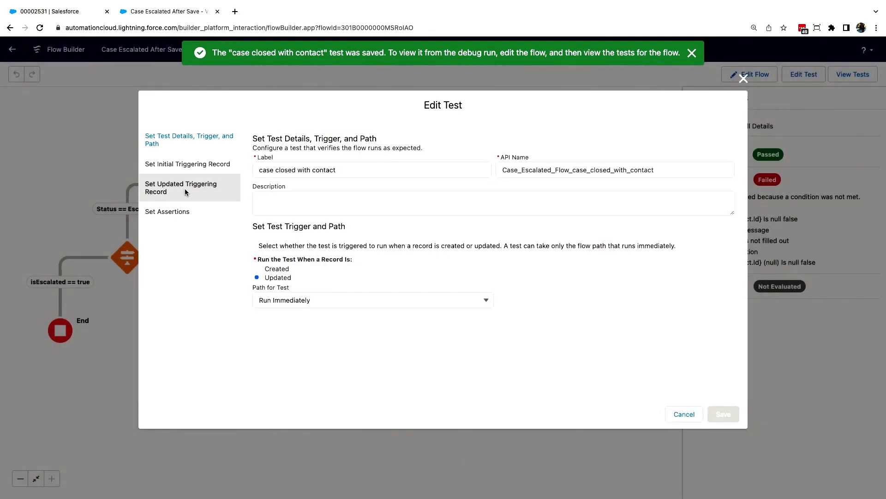
left_click(185, 191)
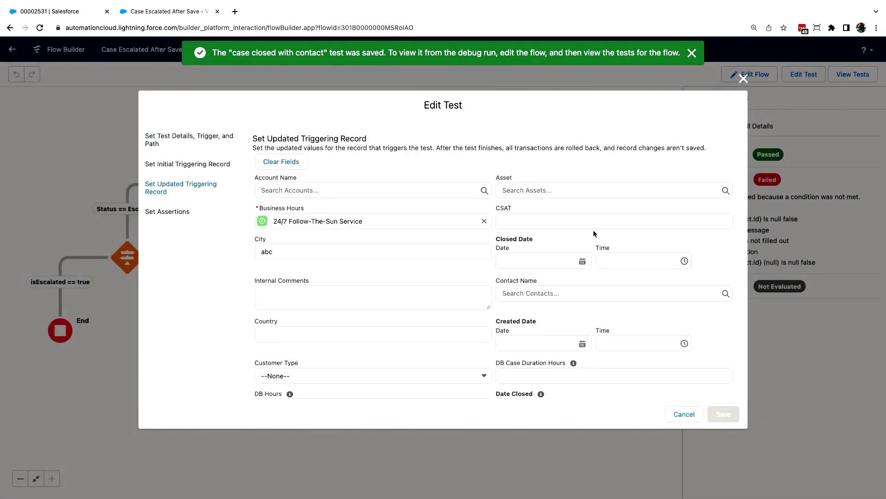
left_click(565, 288)
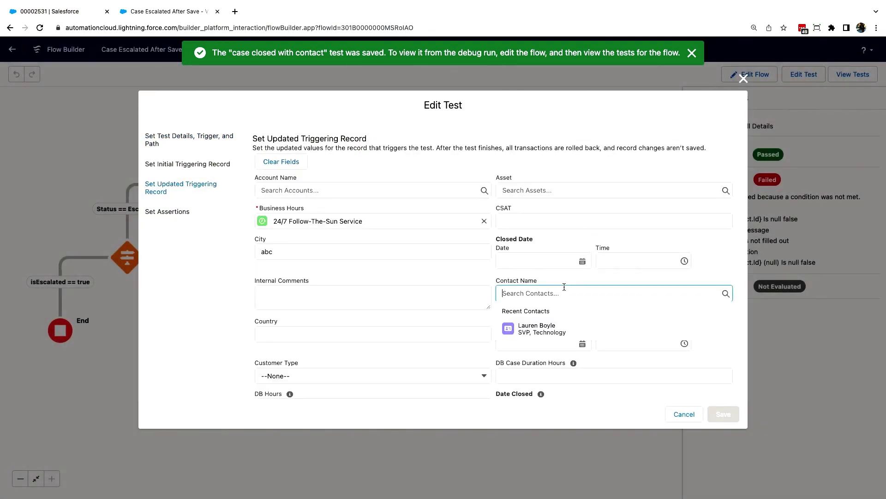
left_click(525, 328)
left_click(721, 411)
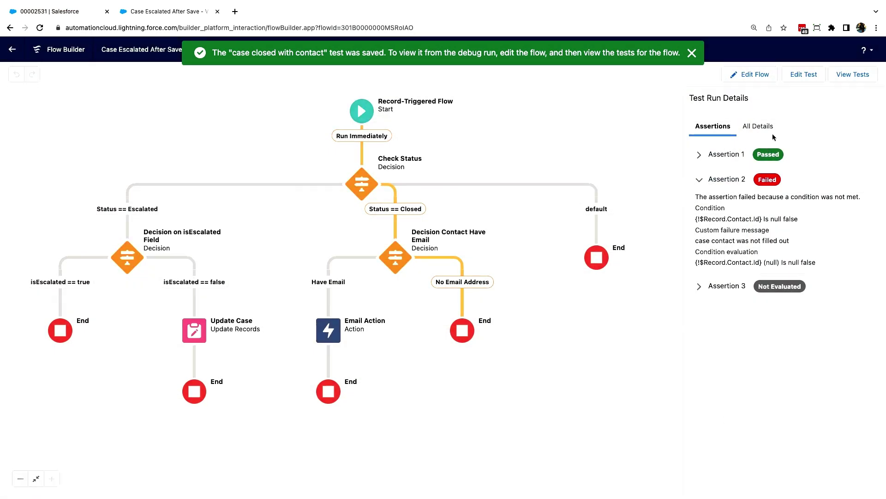
Step: Show all details of the current test run, then select and run all of the flow's tests
left_click(776, 117)
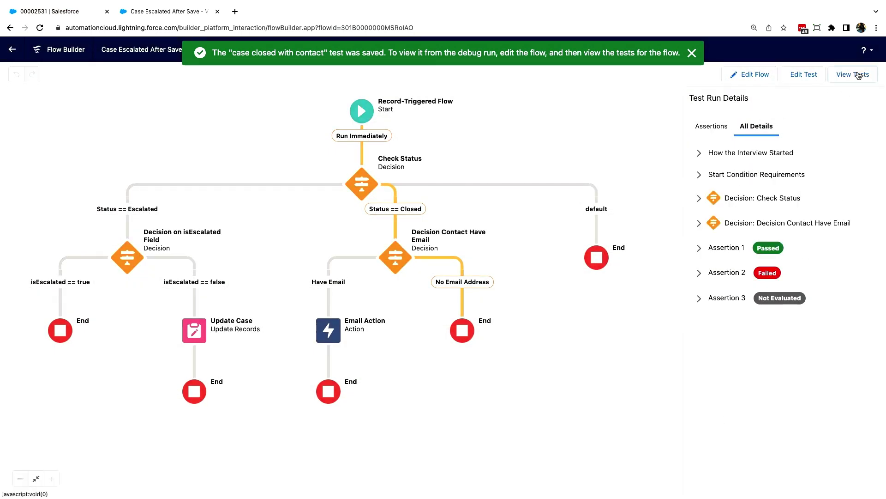
left_click(859, 75)
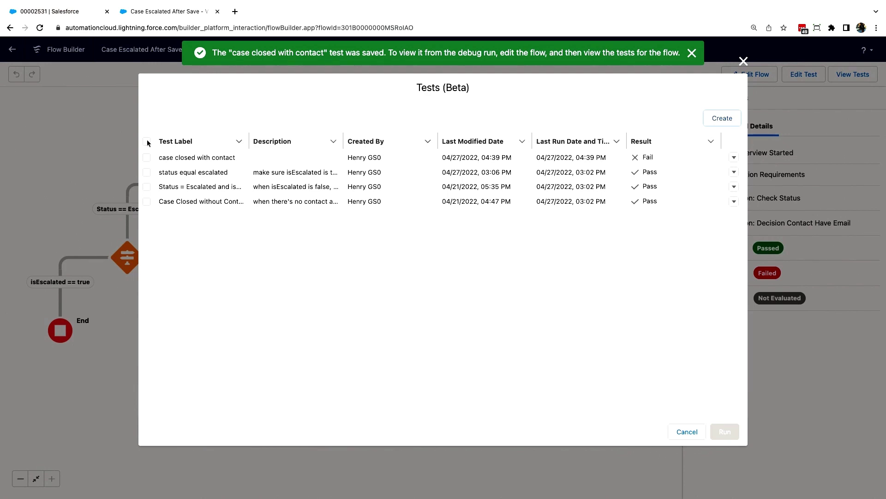
left_click(147, 141)
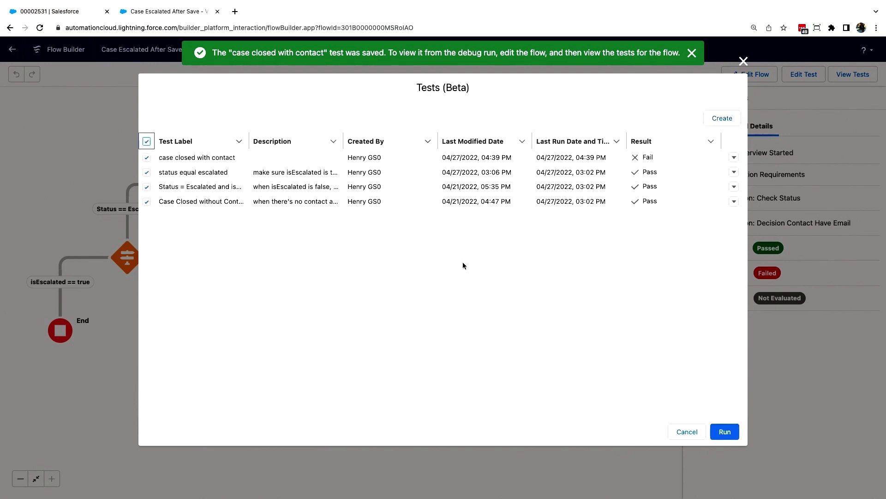
left_click(738, 435)
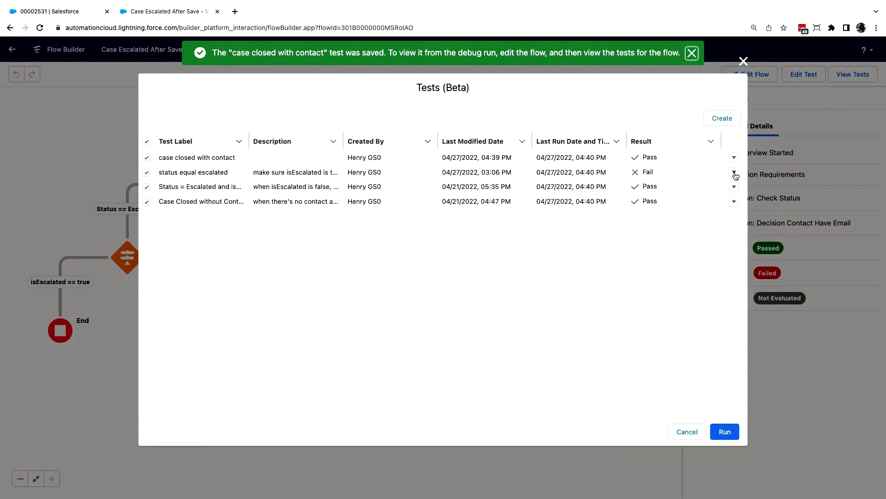
Step: Open the run details of the "status equal escalated" test and examine the Update Case element's result
left_click(734, 174)
left_click(686, 168)
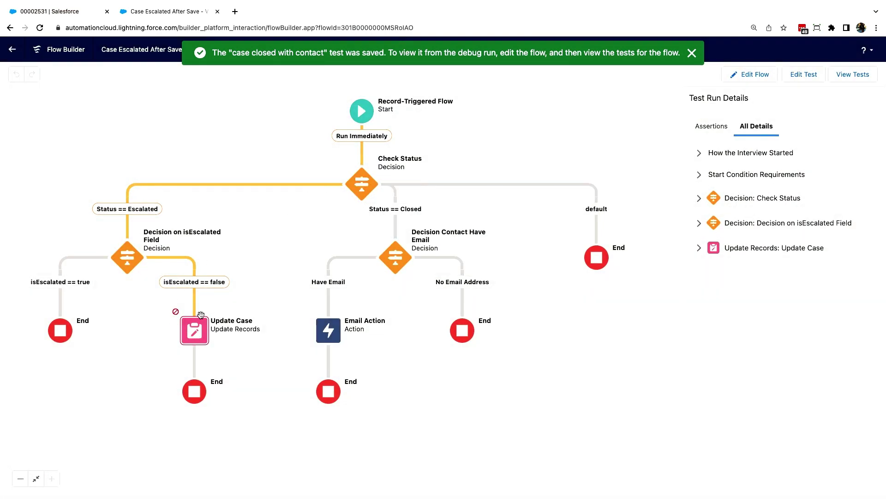
left_click(699, 255)
scroll(766, 296, "down", 10)
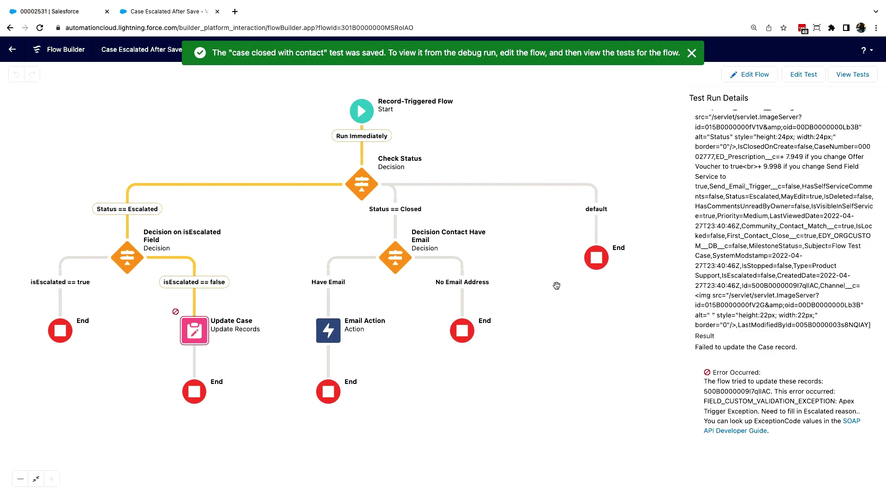
key("ctrl+Right")
Step: Set Escalated Reason to "too slow" in the "status equal escalated" test's initial triggering record and save the test
left_click(802, 80)
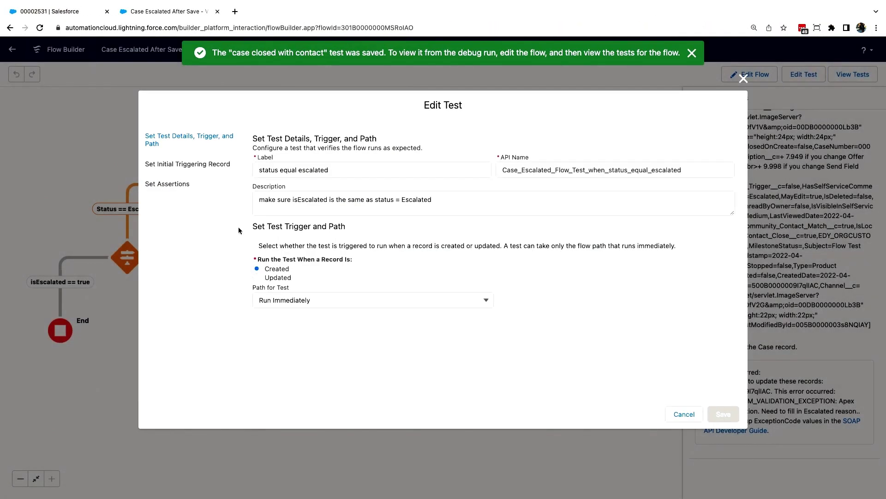
left_click(180, 164)
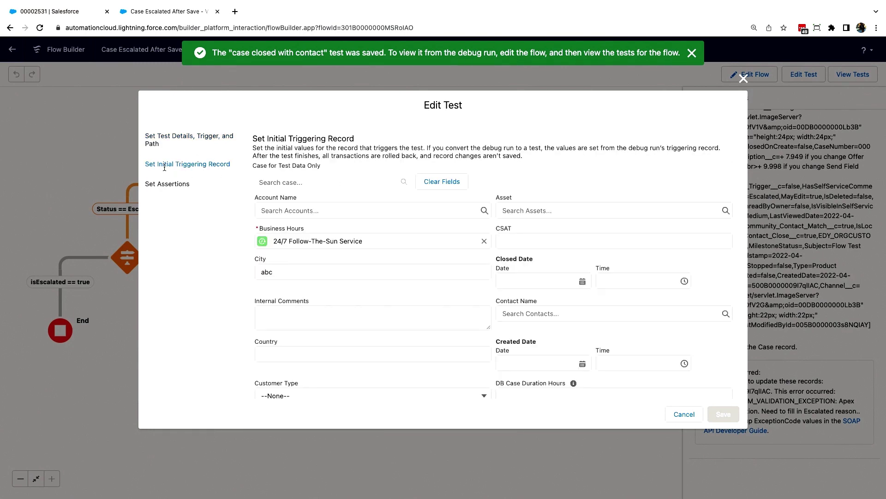
scroll(517, 309, "down", 15)
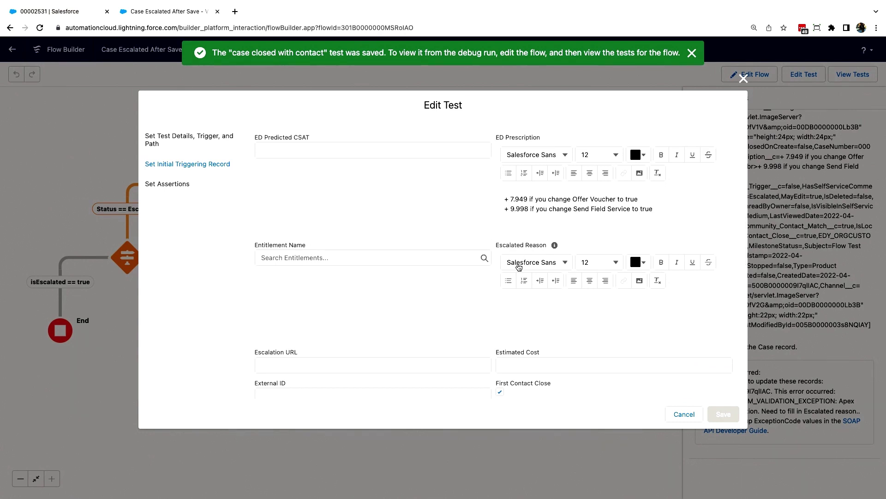
left_click(517, 313)
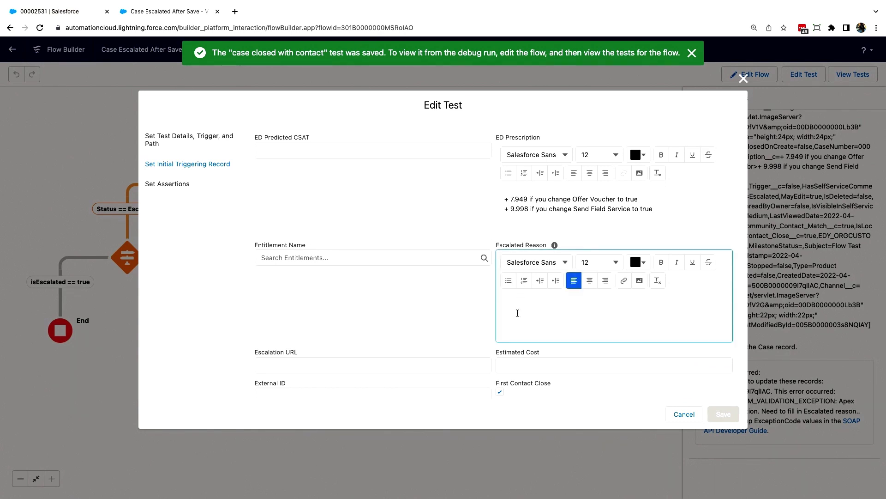
type("too ")
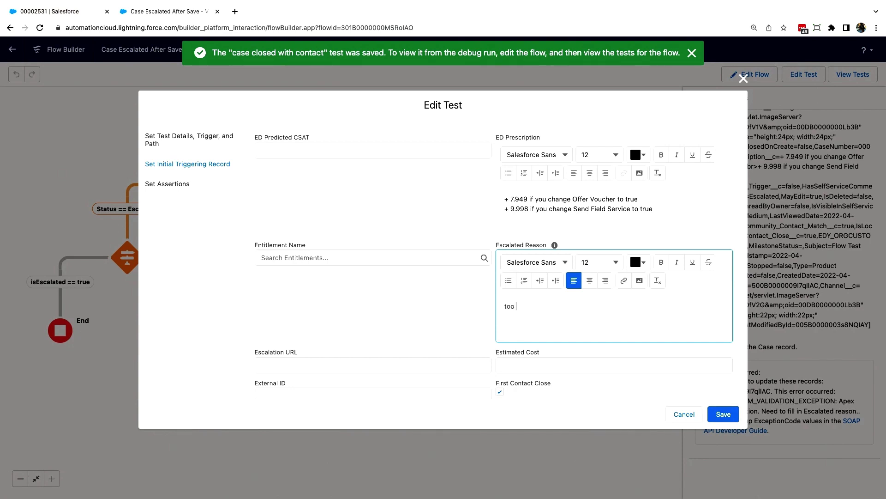
type("slow")
left_click(723, 414)
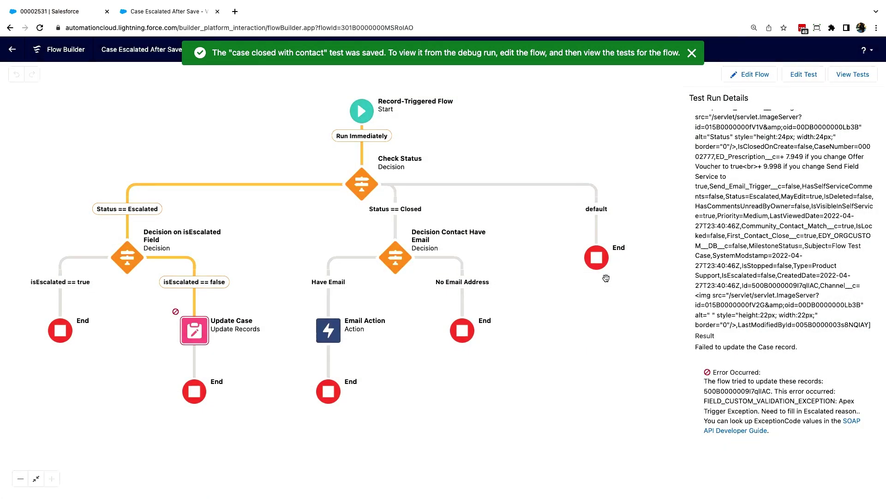
Step: Rerun all of the flow's tests with the edited "status equal escalated" test included, and close the test list
left_click(856, 80)
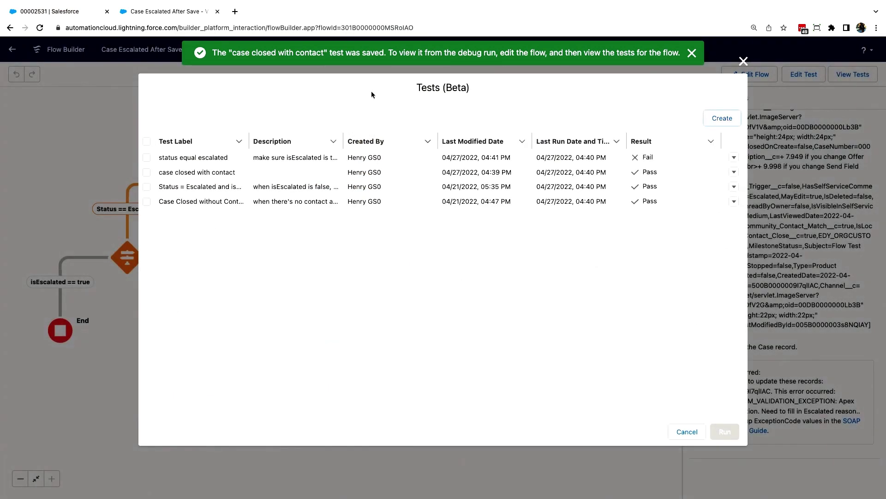
left_click(147, 141)
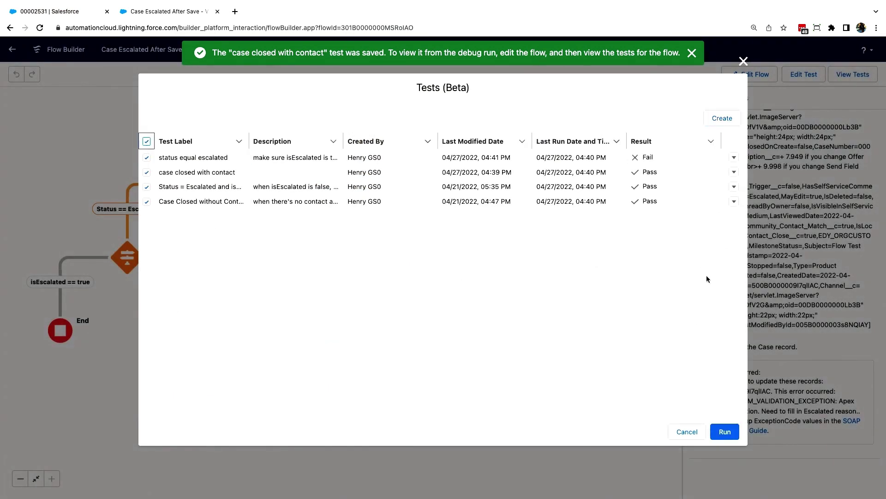
left_click(728, 436)
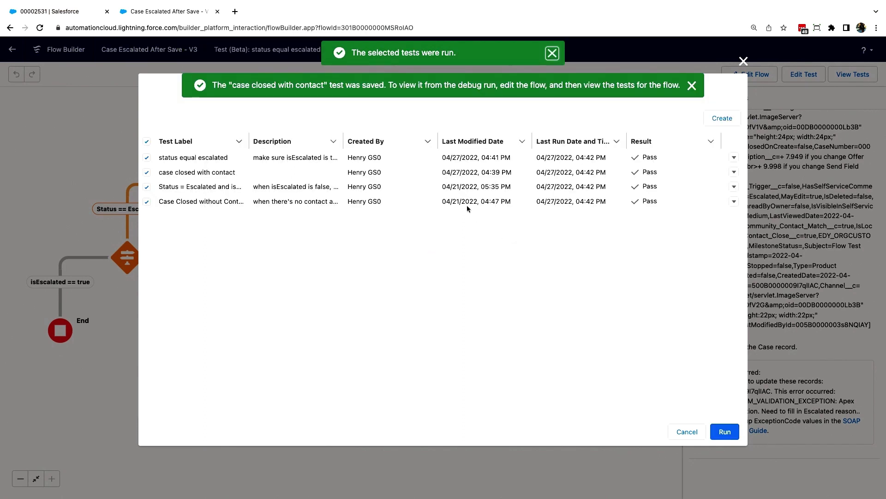
left_click(742, 60)
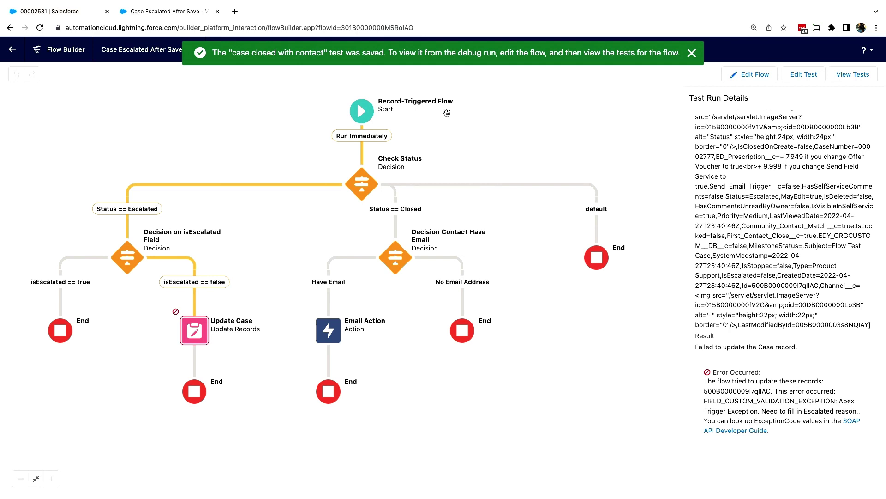
key("ctrl+Left")
key("ctrl+Left")
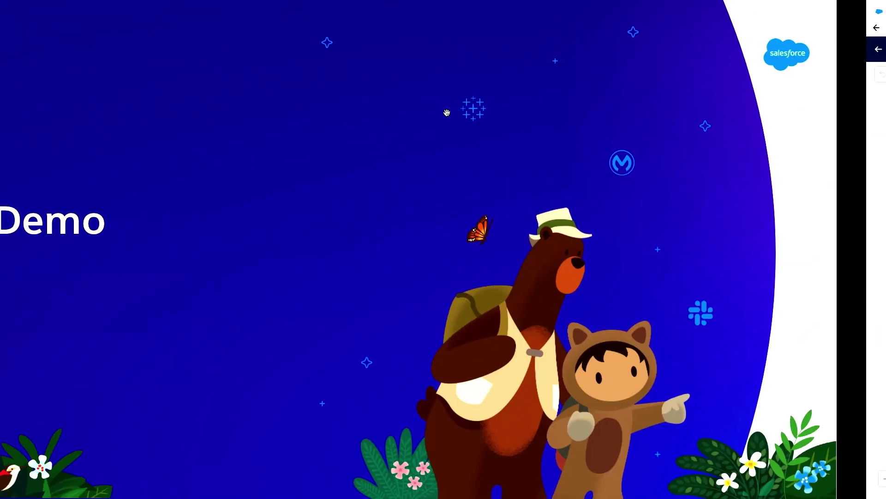
key("ctrl+Right")
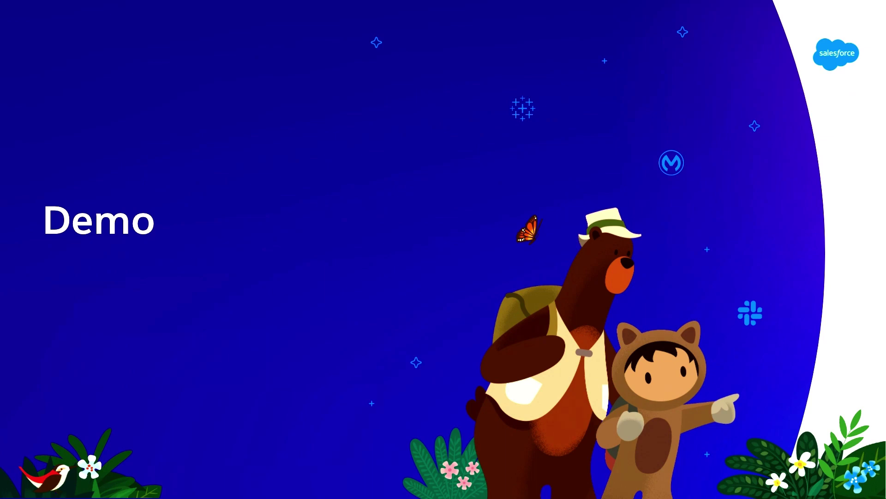
key("Right")
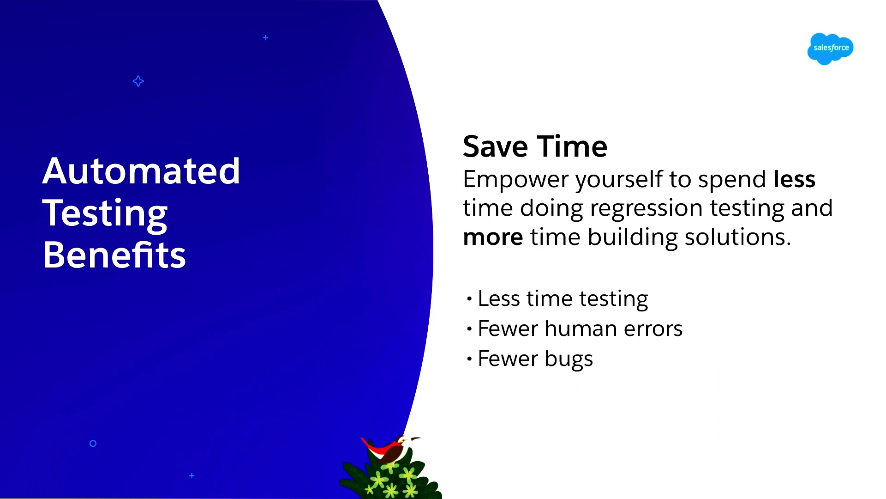